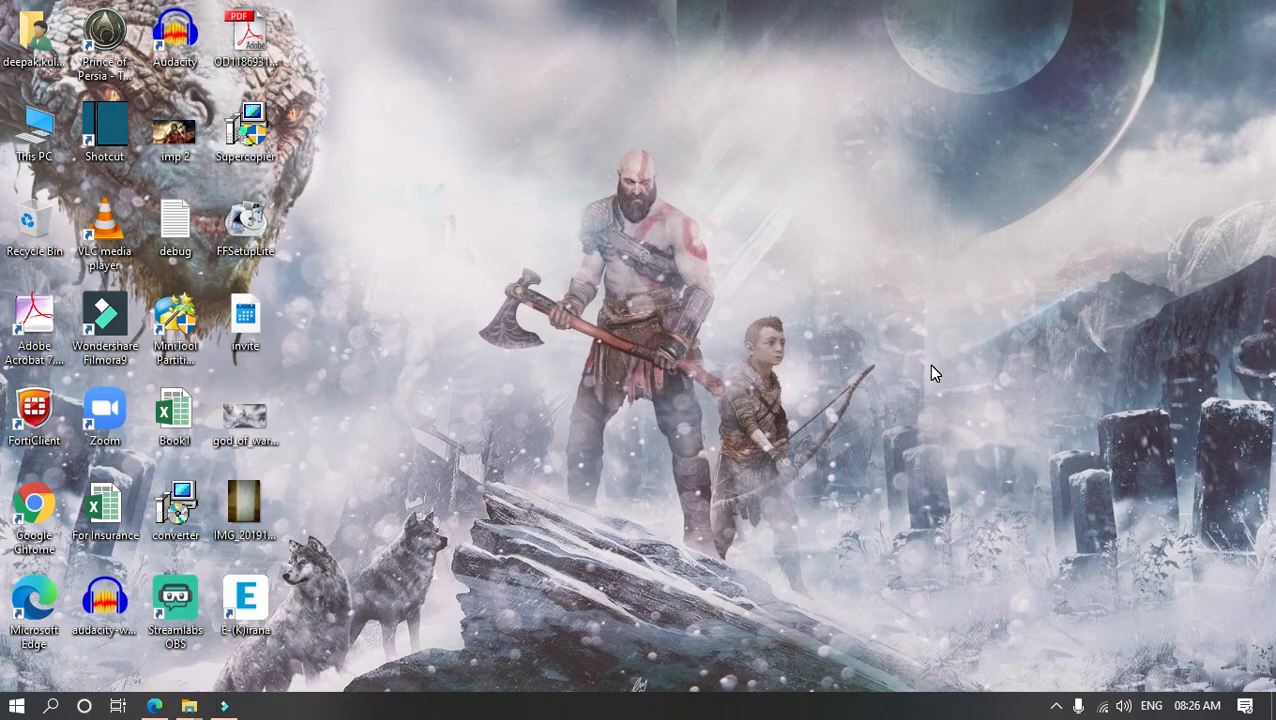
pyautogui.rightClick(651, 154)
pyautogui.click(702, 203)
pyautogui.rightClick(478, 110)
pyautogui.click(535, 163)
# Open Google Chrome and search Google for "streamlabs obs" in a new tab
pyautogui.doubleClick(55, 507)
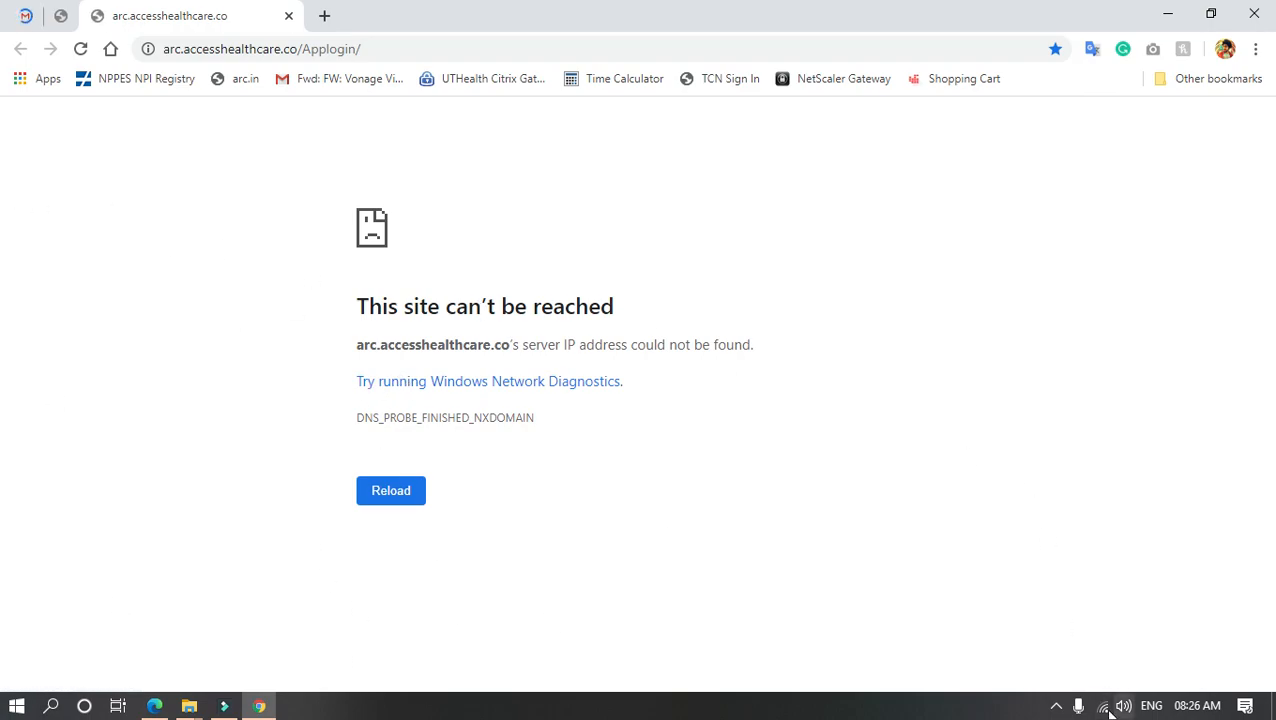
pyautogui.click(316, 20)
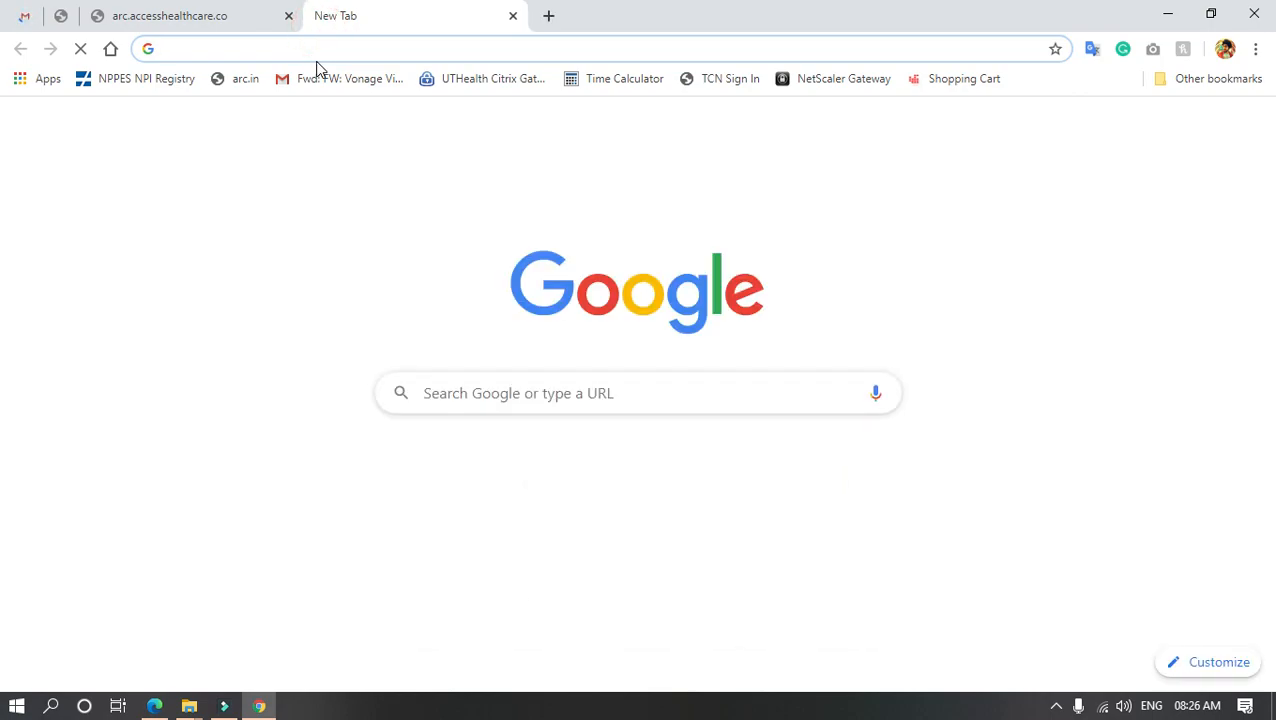
pyautogui.click(455, 395)
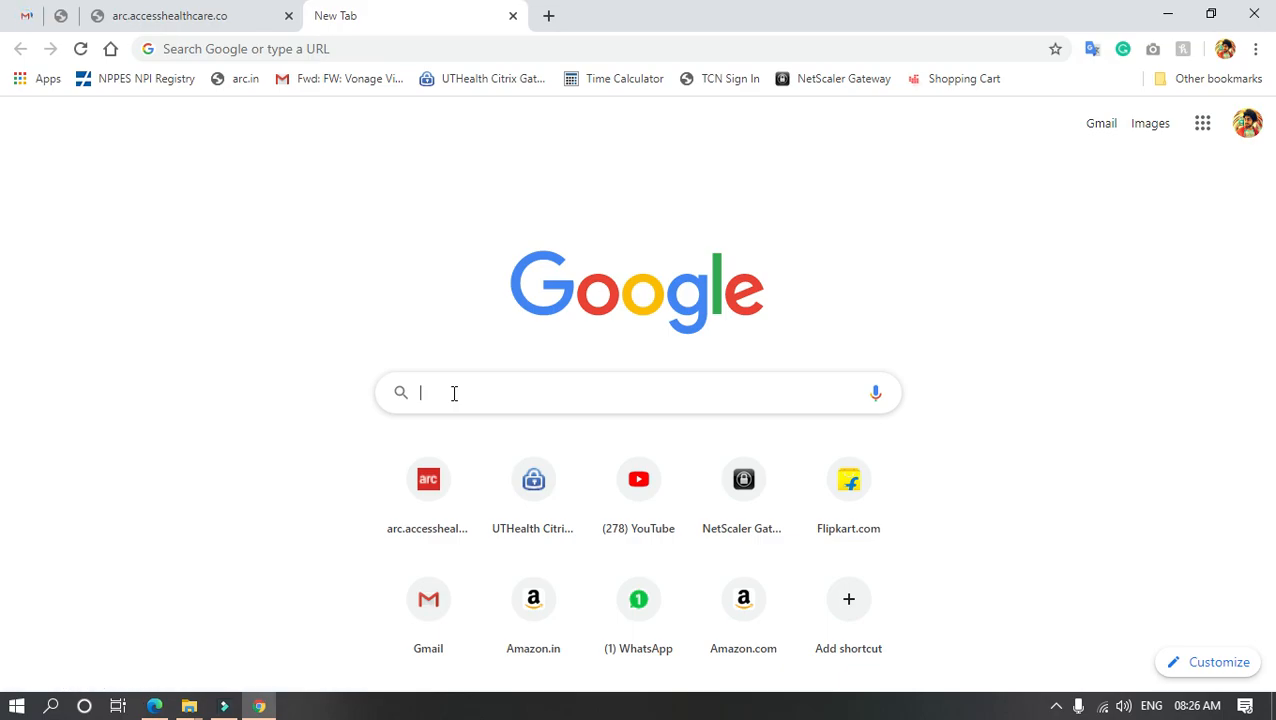
pyautogui.write('strea')
pyautogui.press('Right')
pyautogui.press('Return')
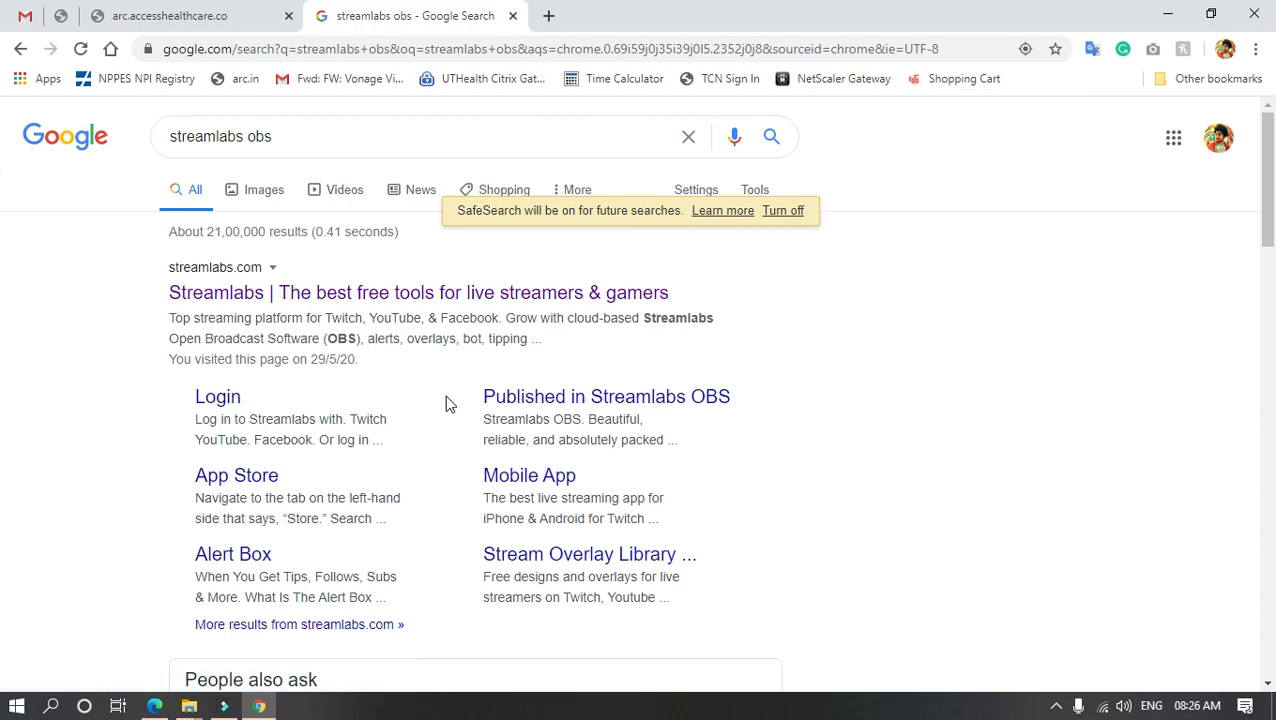
# Try to download the free Windows version of Streamlabs from streamlabs.com, cancel the save, and minimize the browser
pyautogui.click(363, 297)
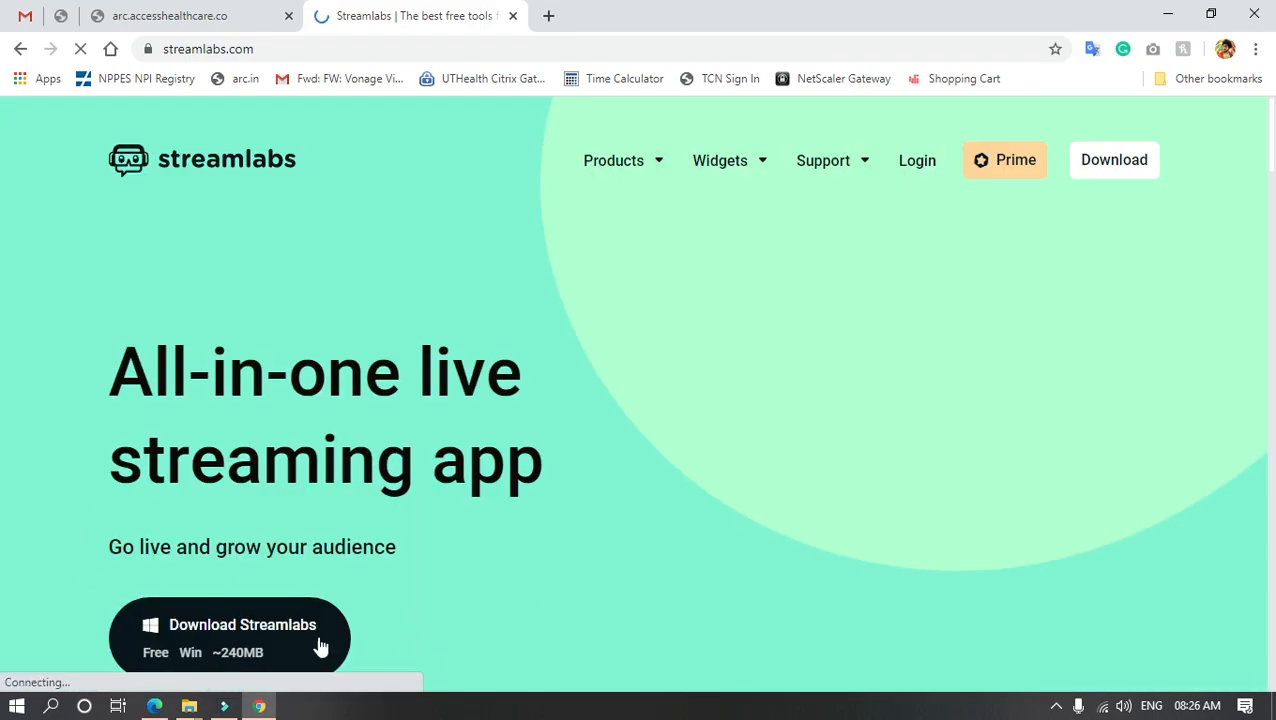
pyautogui.scroll(-2, 319, 643)
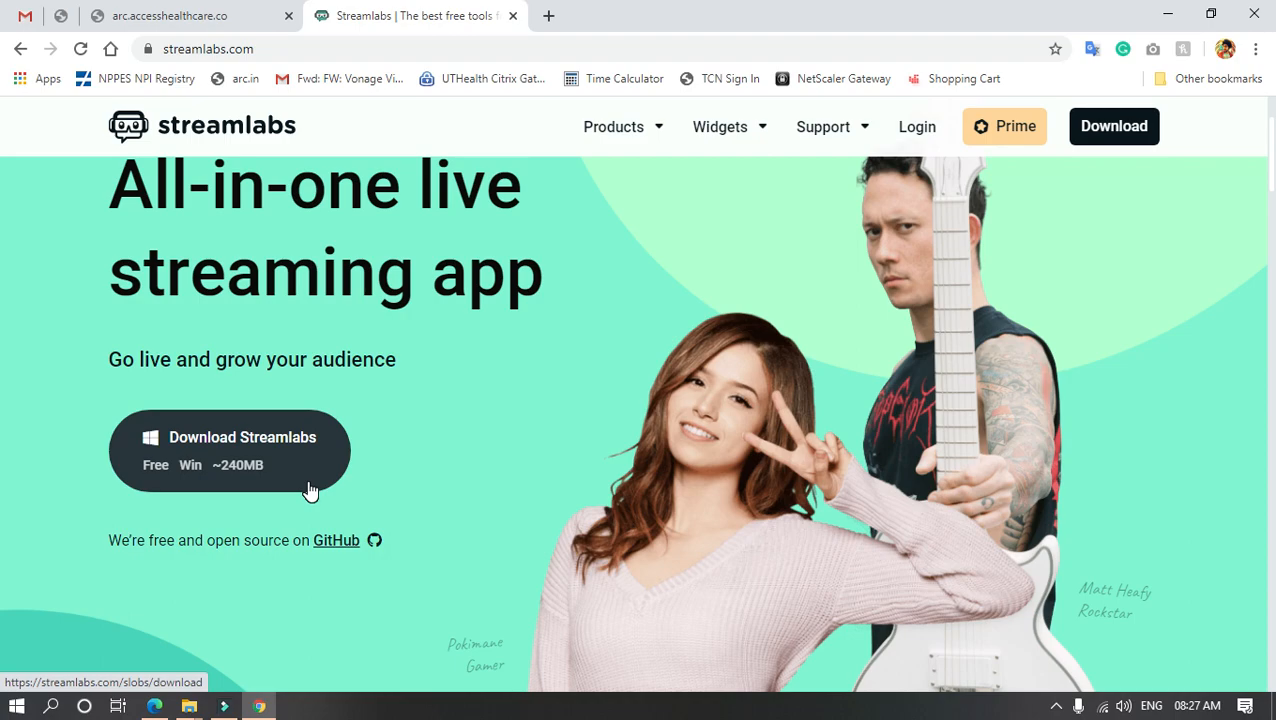
pyautogui.click(285, 464)
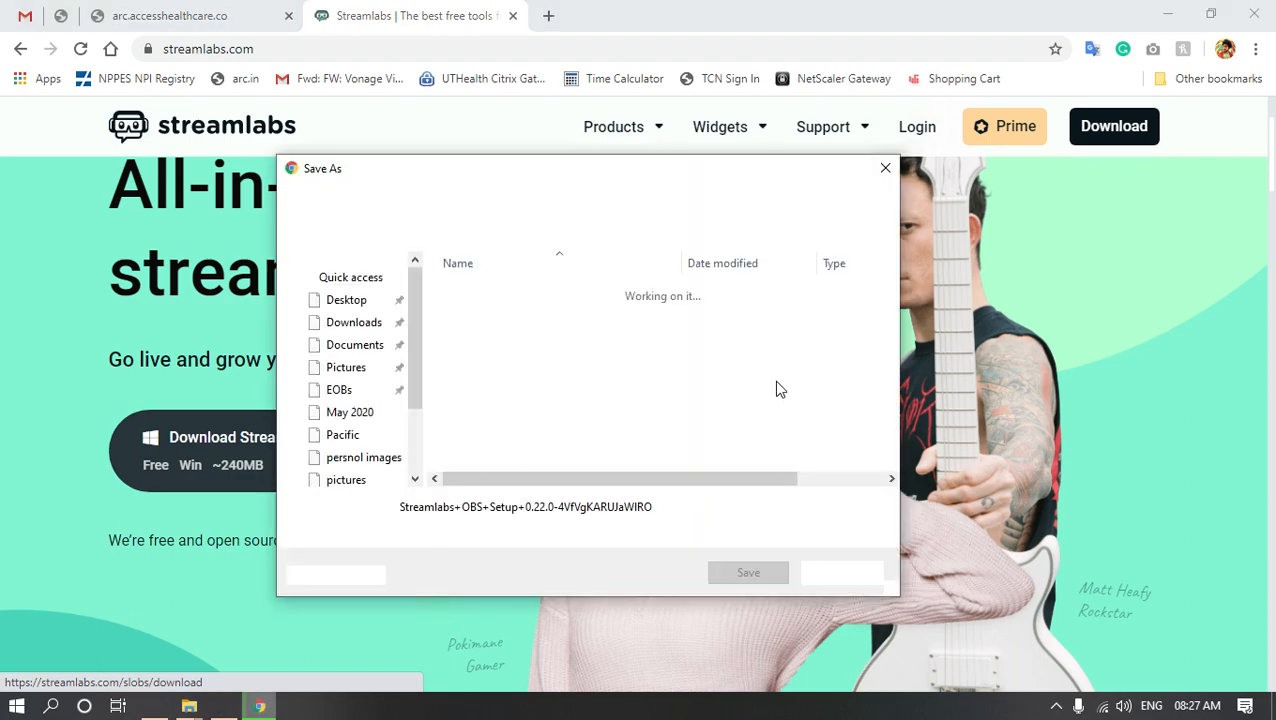
pyautogui.moveTo(538, 171); pyautogui.dragTo(565, 152)
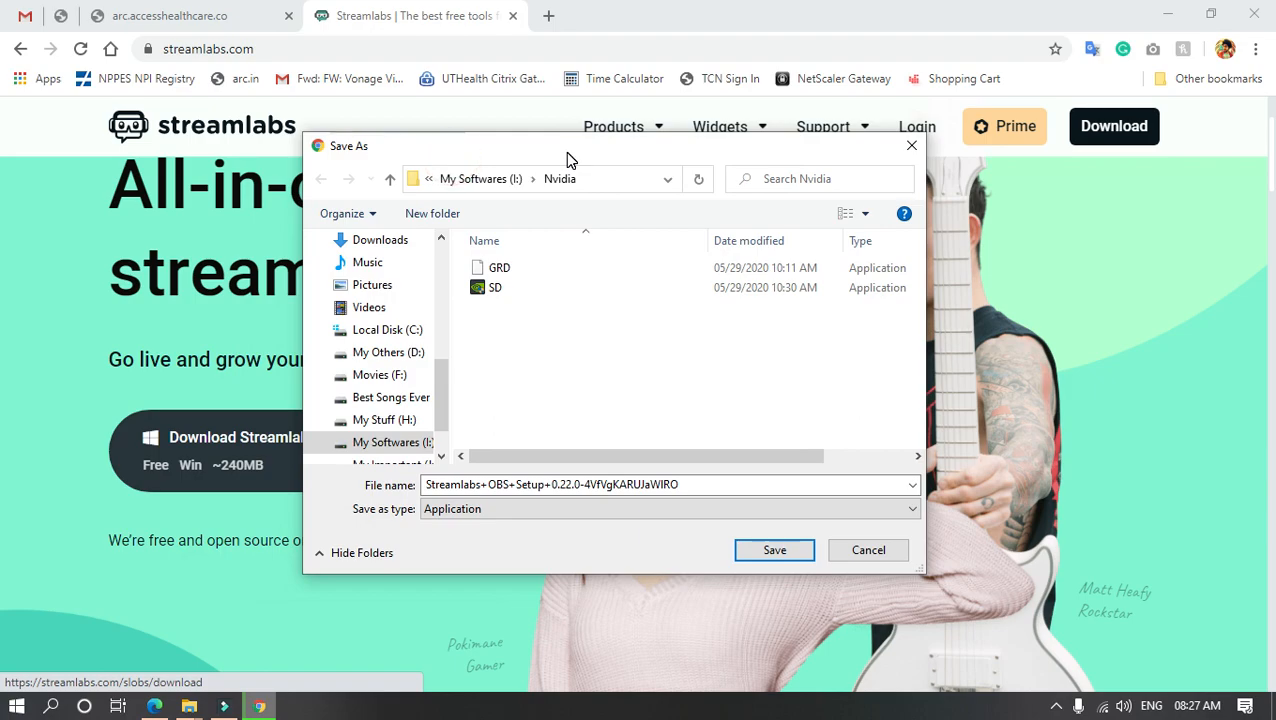
pyautogui.click(685, 508)
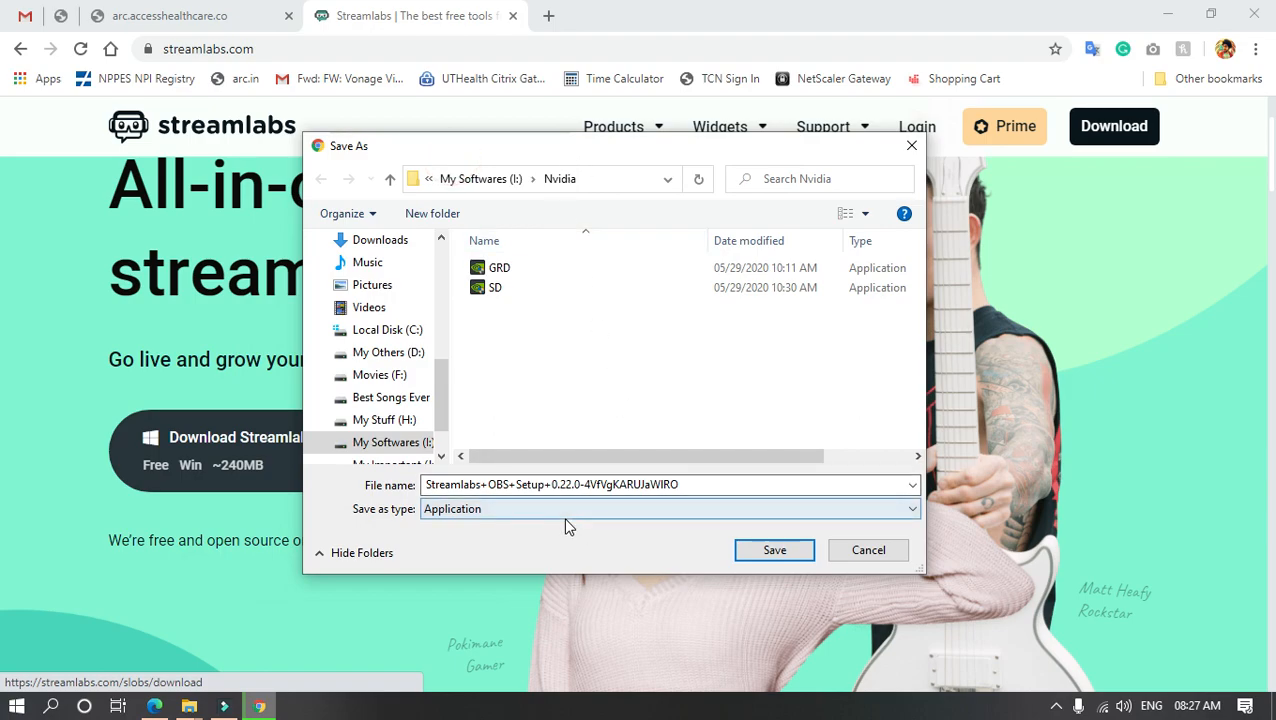
pyautogui.click(869, 559)
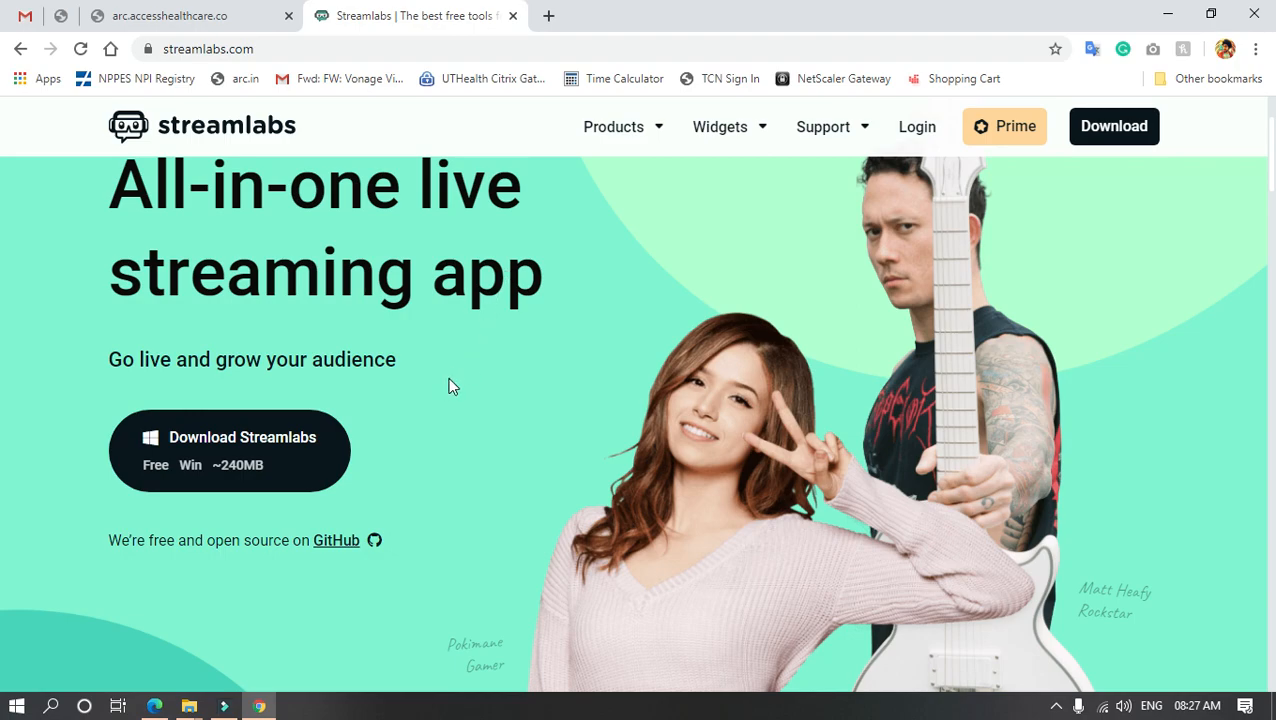
pyautogui.click(1167, 14)
pyautogui.rightClick(435, 141)
pyautogui.click(490, 193)
pyautogui.rightClick(469, 181)
pyautogui.click(520, 238)
pyautogui.rightClick(453, 234)
pyautogui.click(528, 279)
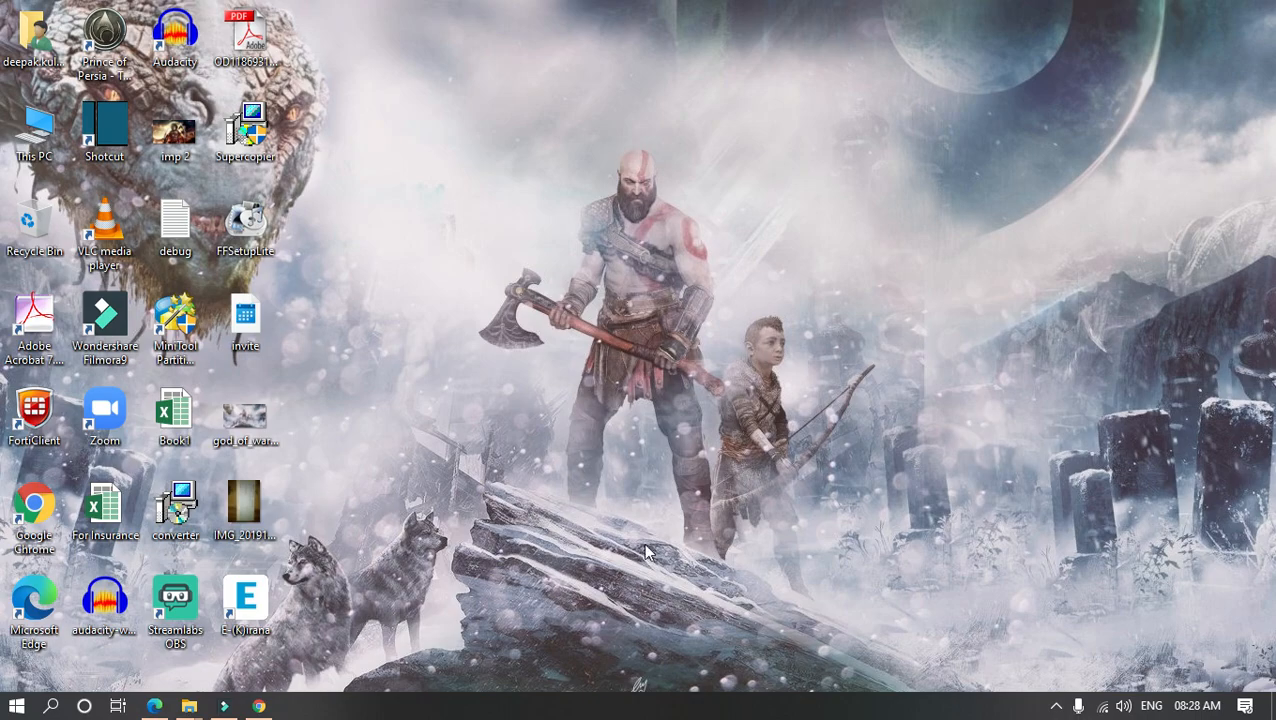
pyautogui.rightClick(610, 341)
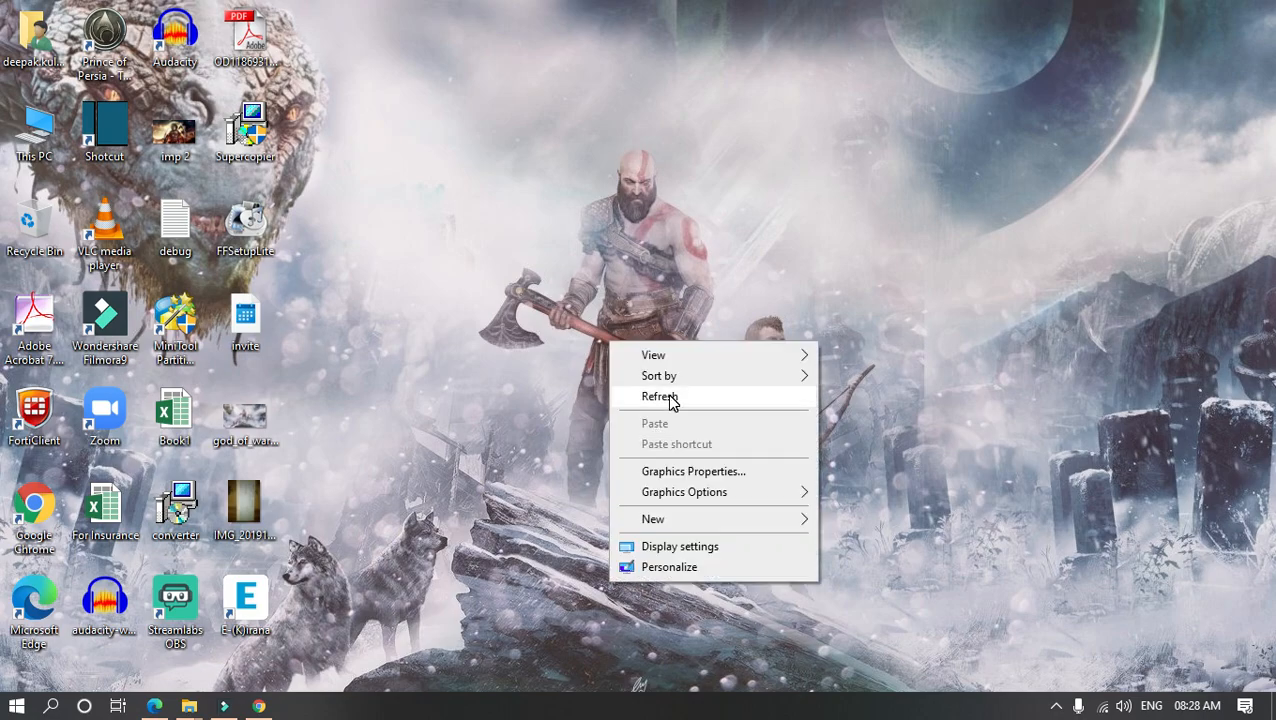
pyautogui.click(672, 396)
pyautogui.rightClick(388, 320)
pyautogui.click(465, 375)
pyautogui.rightClick(396, 258)
pyautogui.click(448, 320)
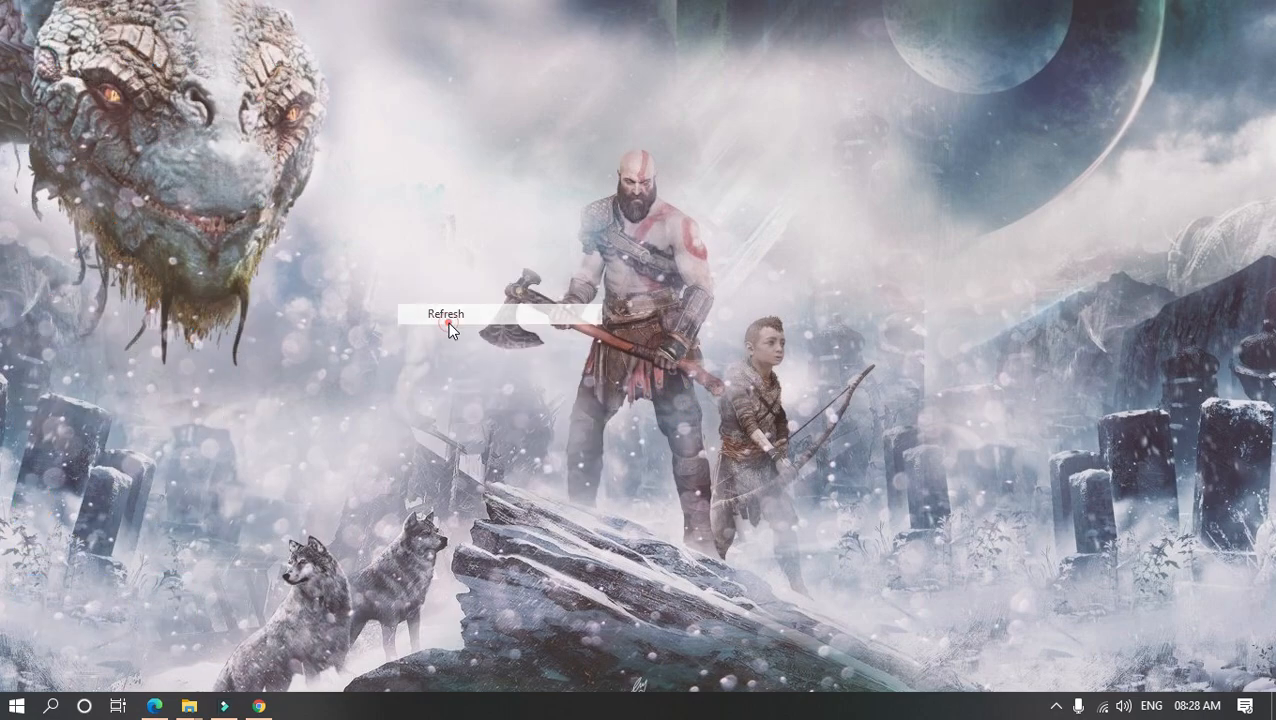
# Launch Streamlabs OBS from the desktop
pyautogui.click(190, 612)
pyautogui.doubleClick(180, 610)
pyautogui.doubleClick(176, 612)
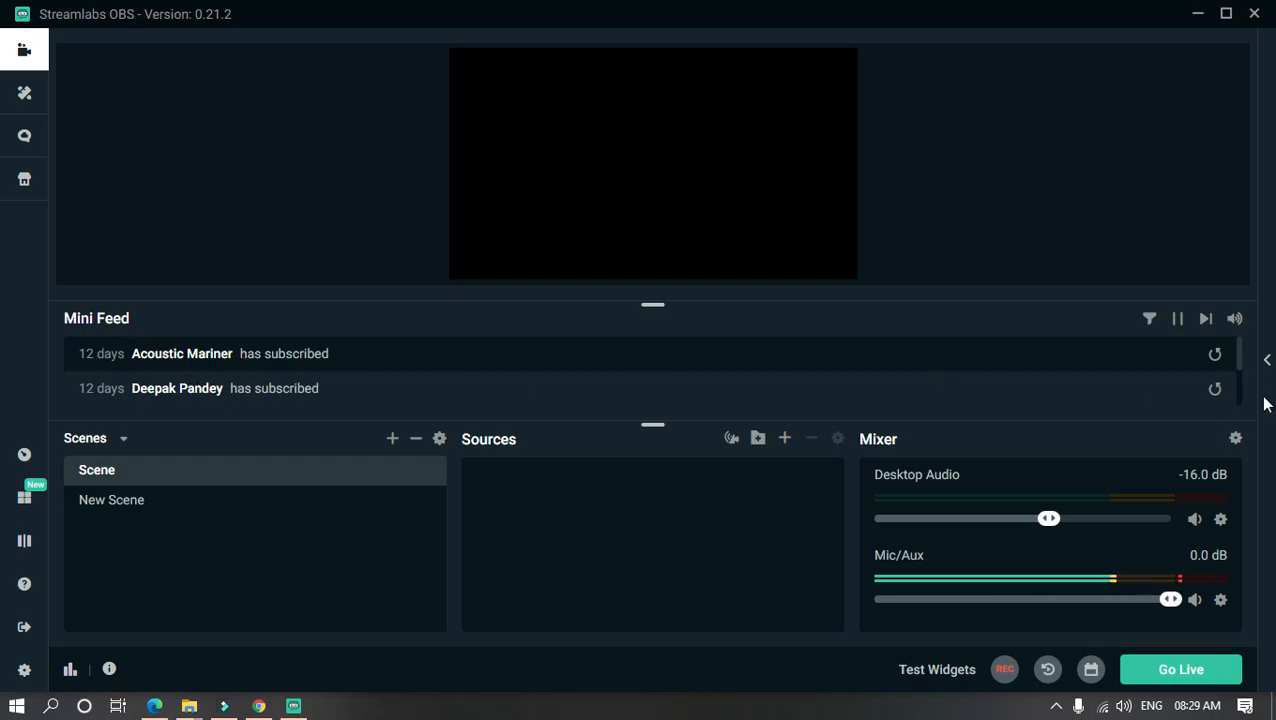
# Replay the two recent subscription events in the Mini Feed
pyautogui.click(1214, 354)
pyautogui.click(1215, 390)
# Add a new scene named "Test" and select it
pyautogui.click(393, 440)
pyautogui.tripleClick(572, 317)
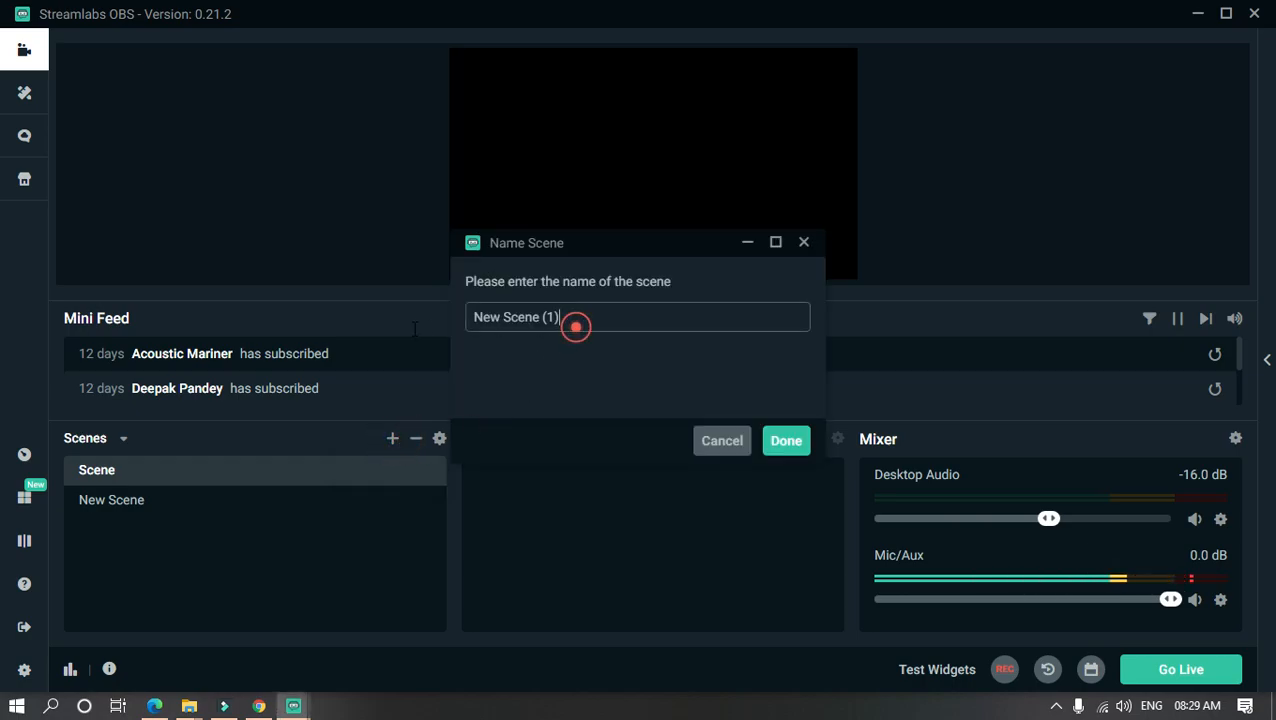
pyautogui.write('Test')
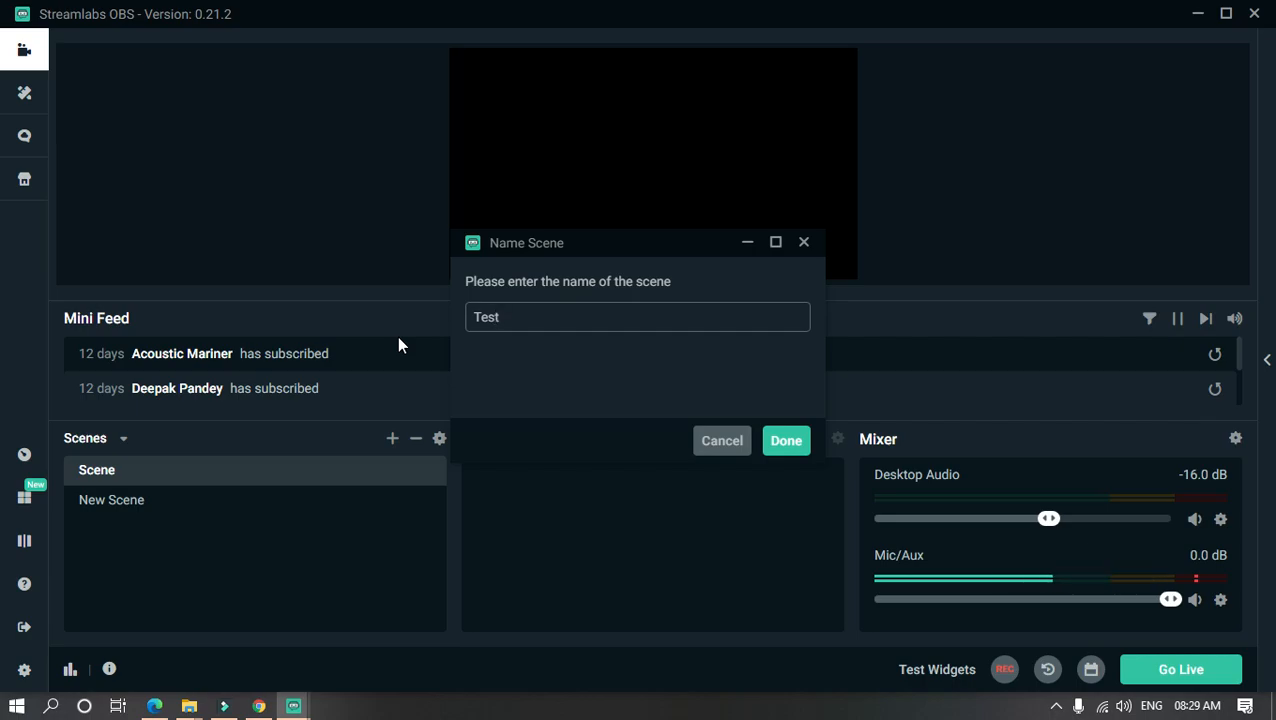
pyautogui.press('Return')
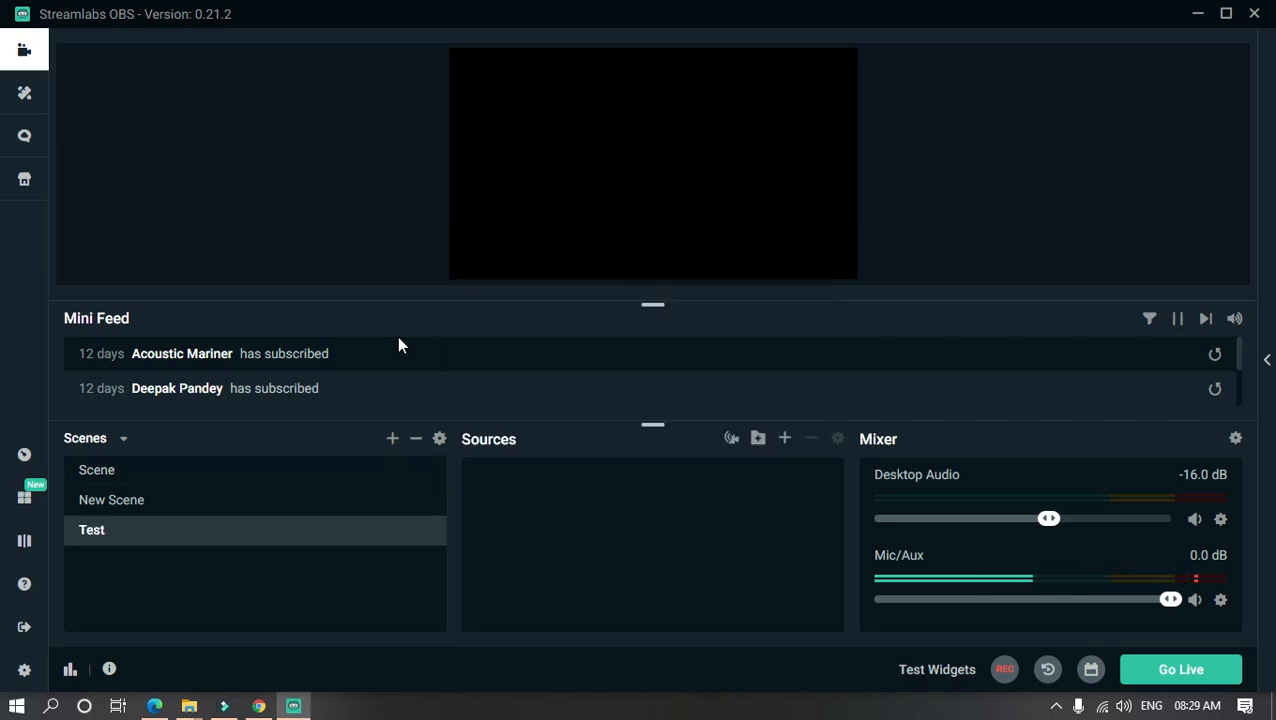
pyautogui.click(283, 544)
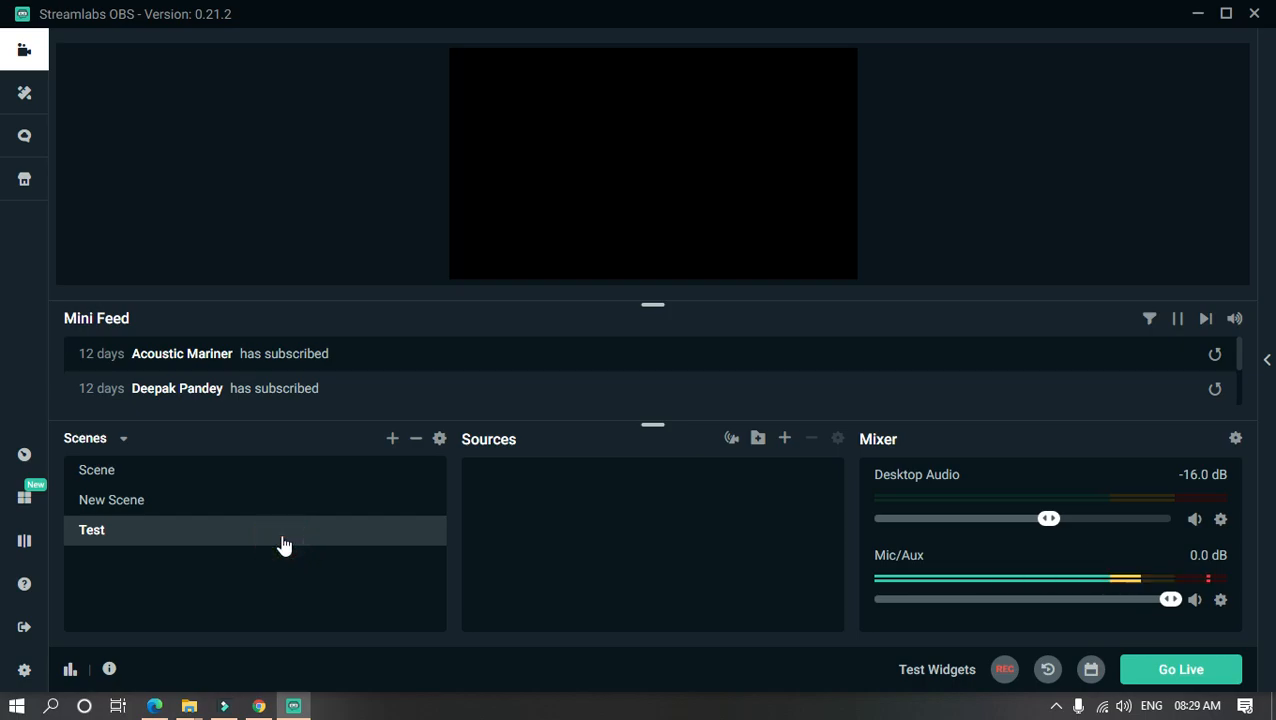
# Add a Display Capture source to the Test scene, keeping the default source name
pyautogui.click(786, 440)
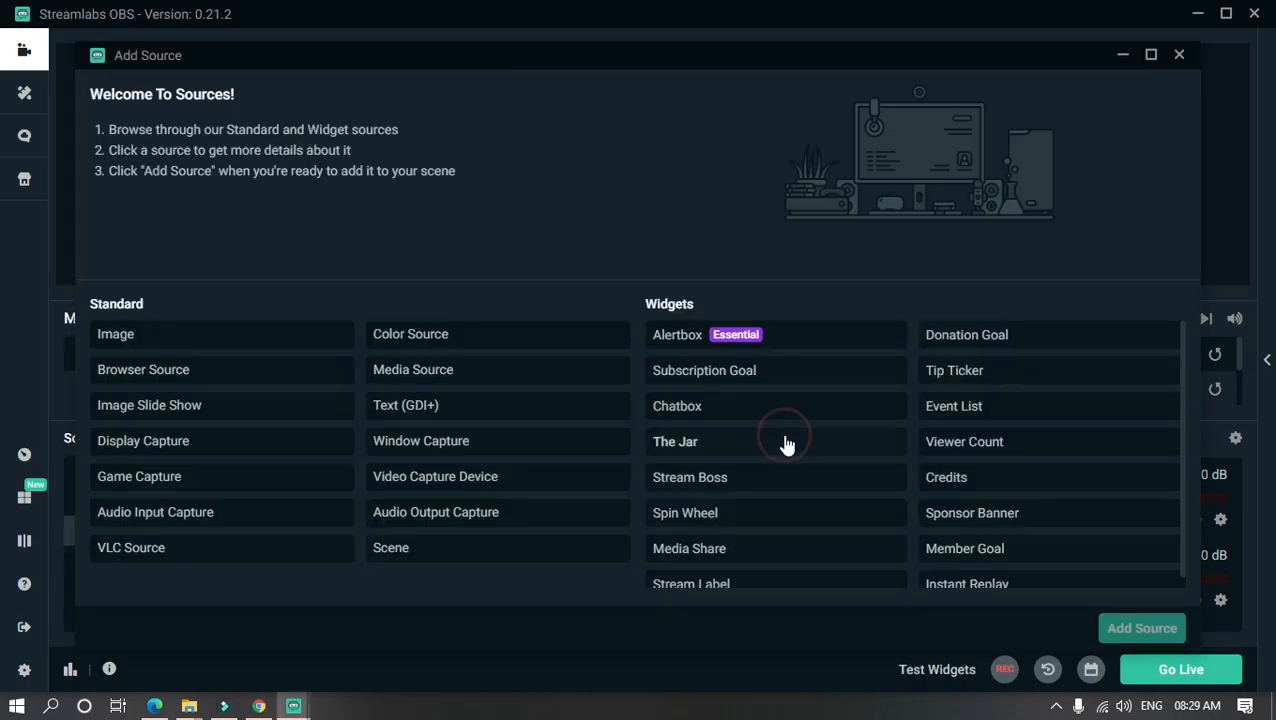
pyautogui.click(189, 448)
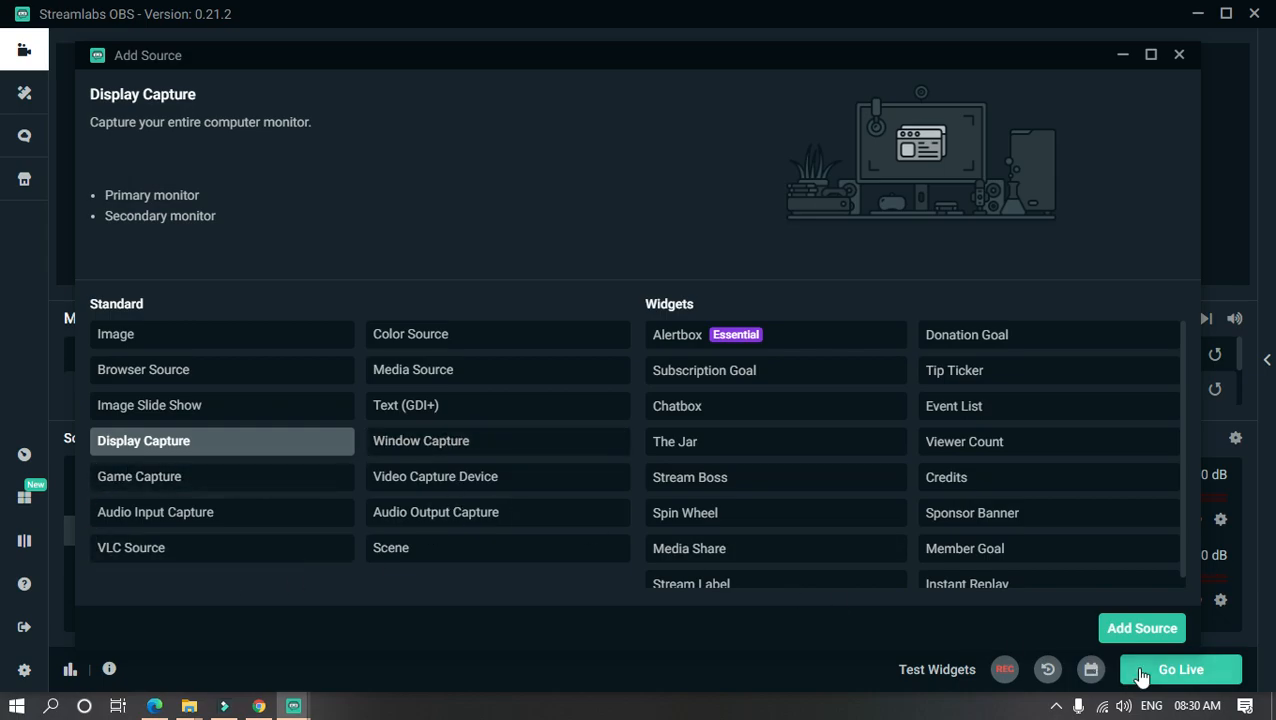
pyautogui.click(1140, 630)
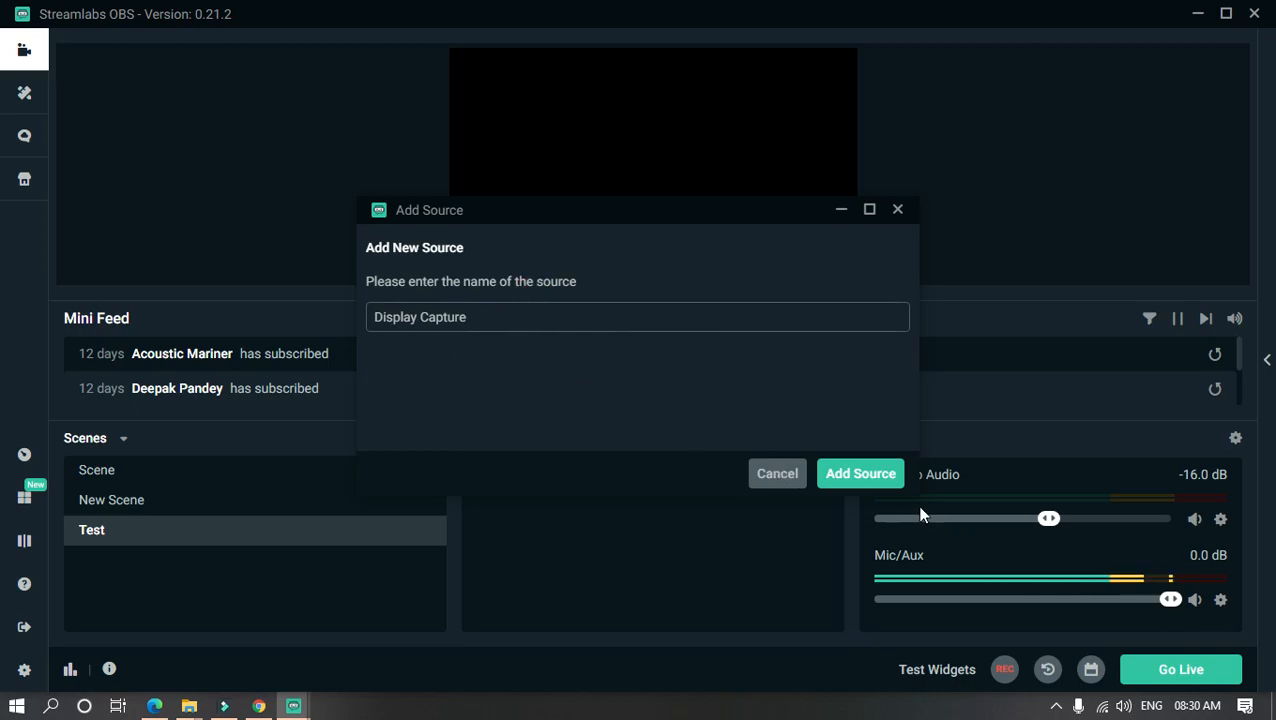
pyautogui.click(846, 481)
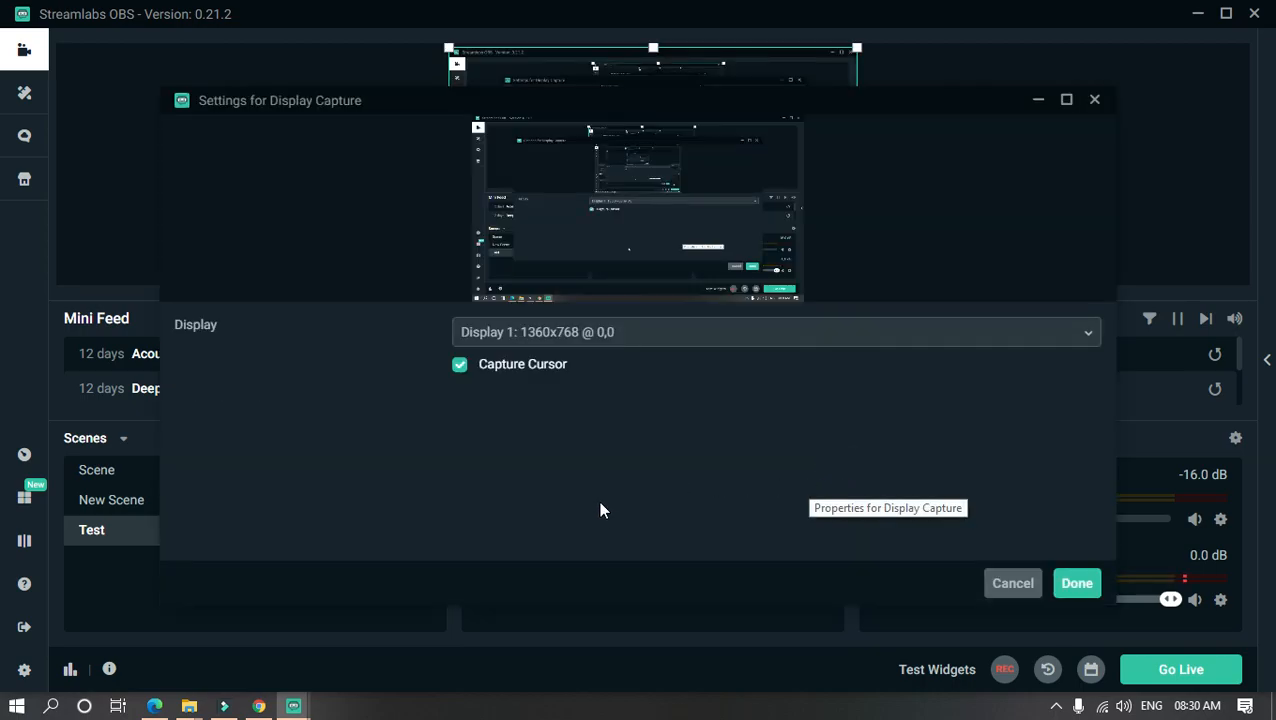
# Set the Display Capture source to Display 1: 1360x768 with cursor capture enabled, and confirm its settings
pyautogui.click(792, 341)
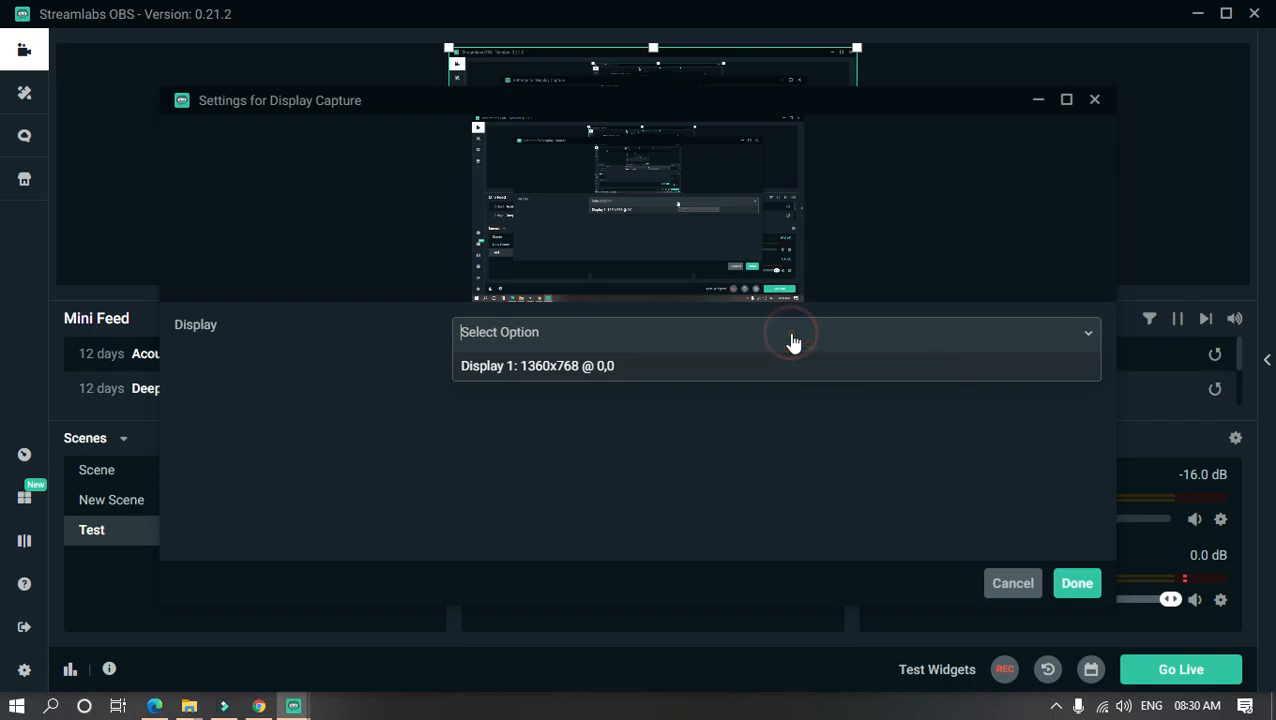
pyautogui.click(566, 372)
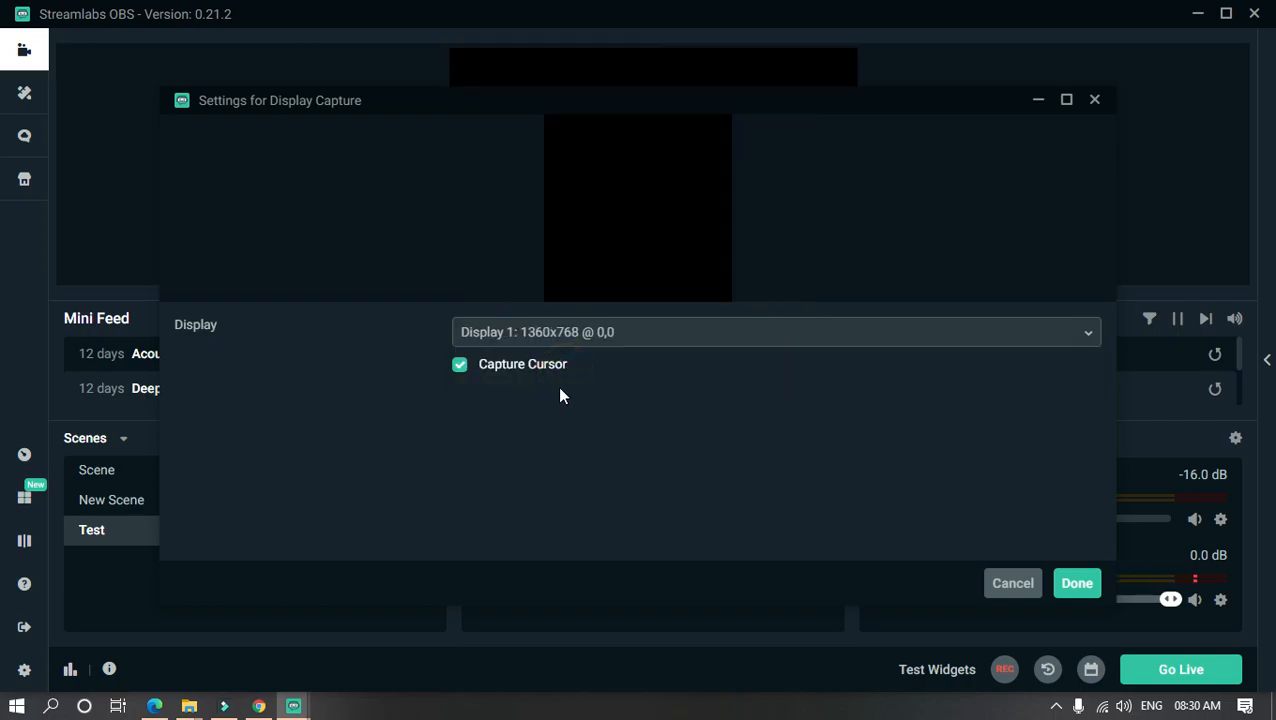
pyautogui.click(600, 338)
pyautogui.click(533, 333)
pyautogui.click(510, 468)
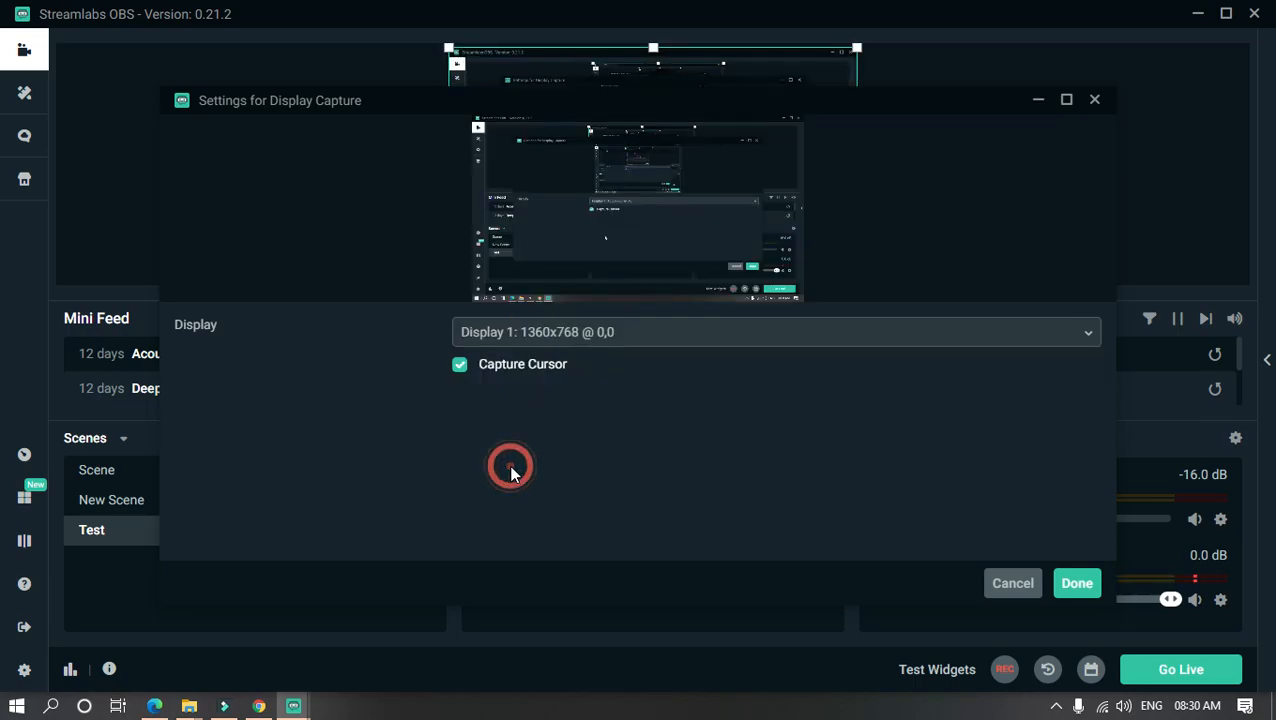
pyautogui.click(1077, 584)
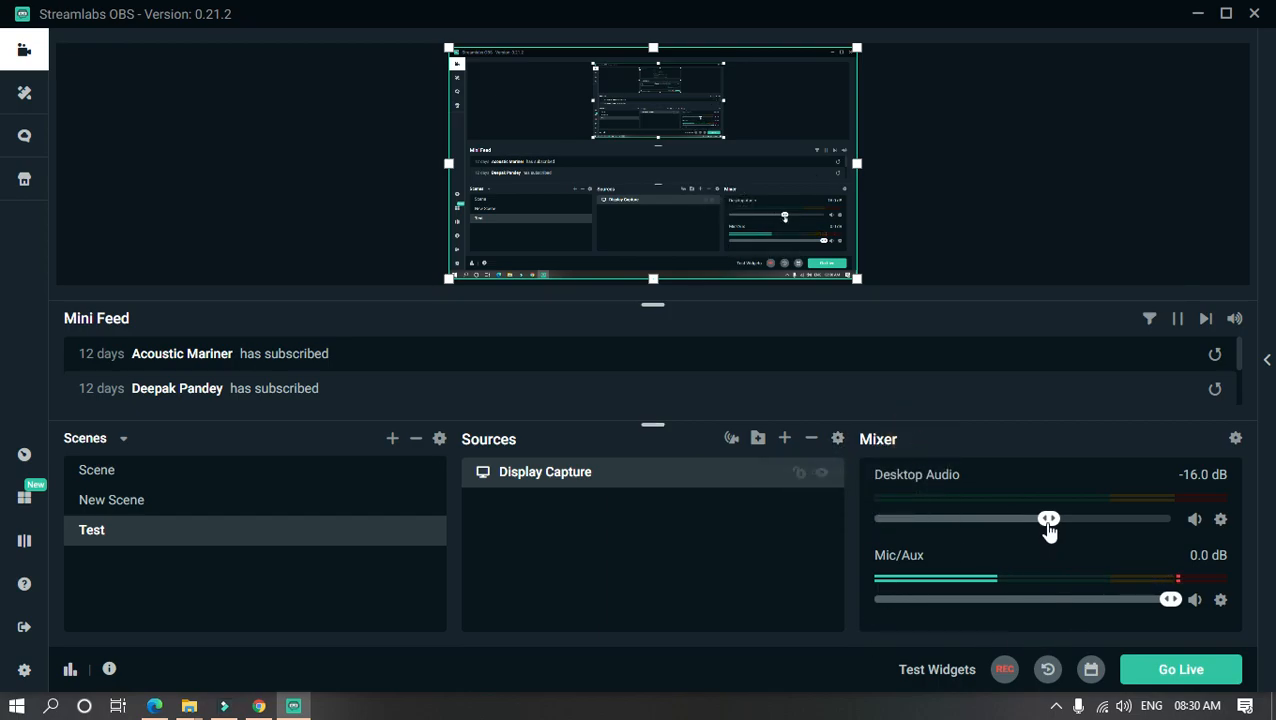
# Adjust the mixer volumes, setting Mic/Aux to 0.0 dB and Desktop Audio to about -18.7 dB
pyautogui.moveTo(1168, 599)
pyautogui.mouseDown()
pyautogui.moveTo(1008, 601)
pyautogui.moveTo(1162, 600)
pyautogui.mouseUp()
pyautogui.moveTo(1049, 520); pyautogui.dragTo(1072, 521)
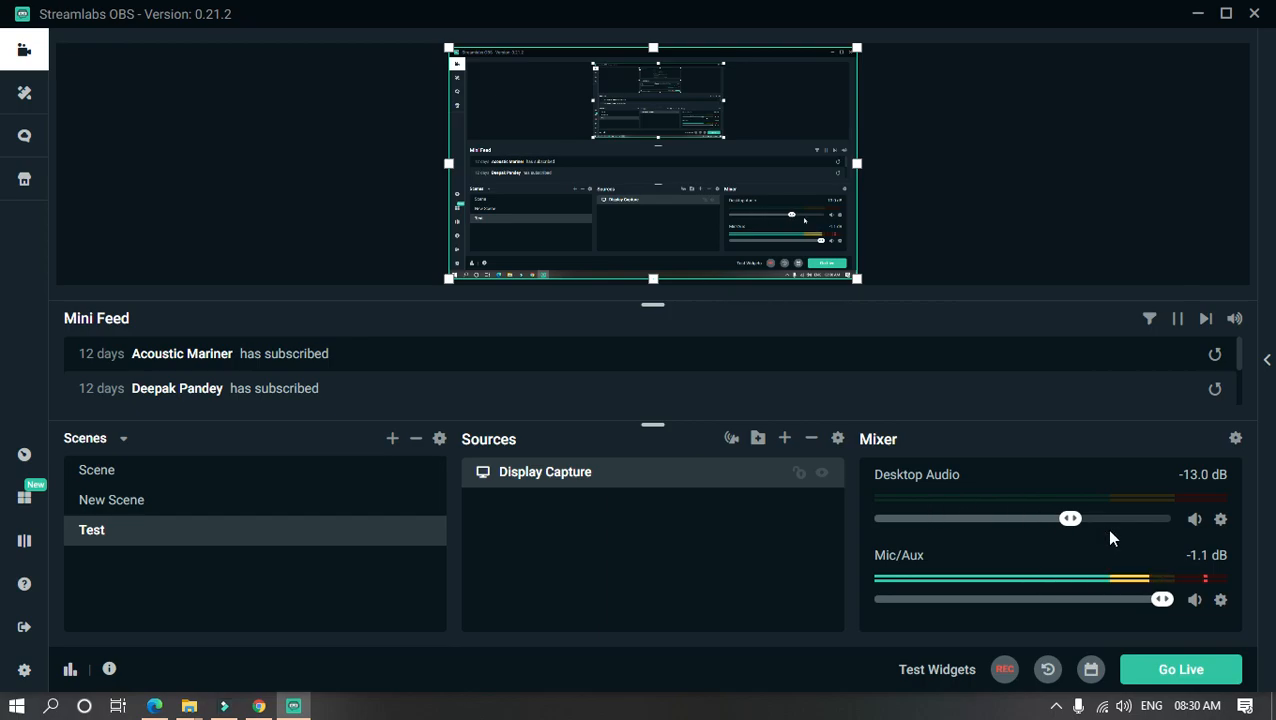
pyautogui.moveTo(1165, 602)
pyautogui.mouseDown()
pyautogui.moveTo(1065, 603)
pyautogui.moveTo(1179, 603)
pyautogui.mouseUp()
pyautogui.moveTo(1072, 522)
pyautogui.mouseDown()
pyautogui.moveTo(1133, 522)
pyautogui.moveTo(995, 524)
pyautogui.moveTo(1052, 537)
pyautogui.mouseUp()
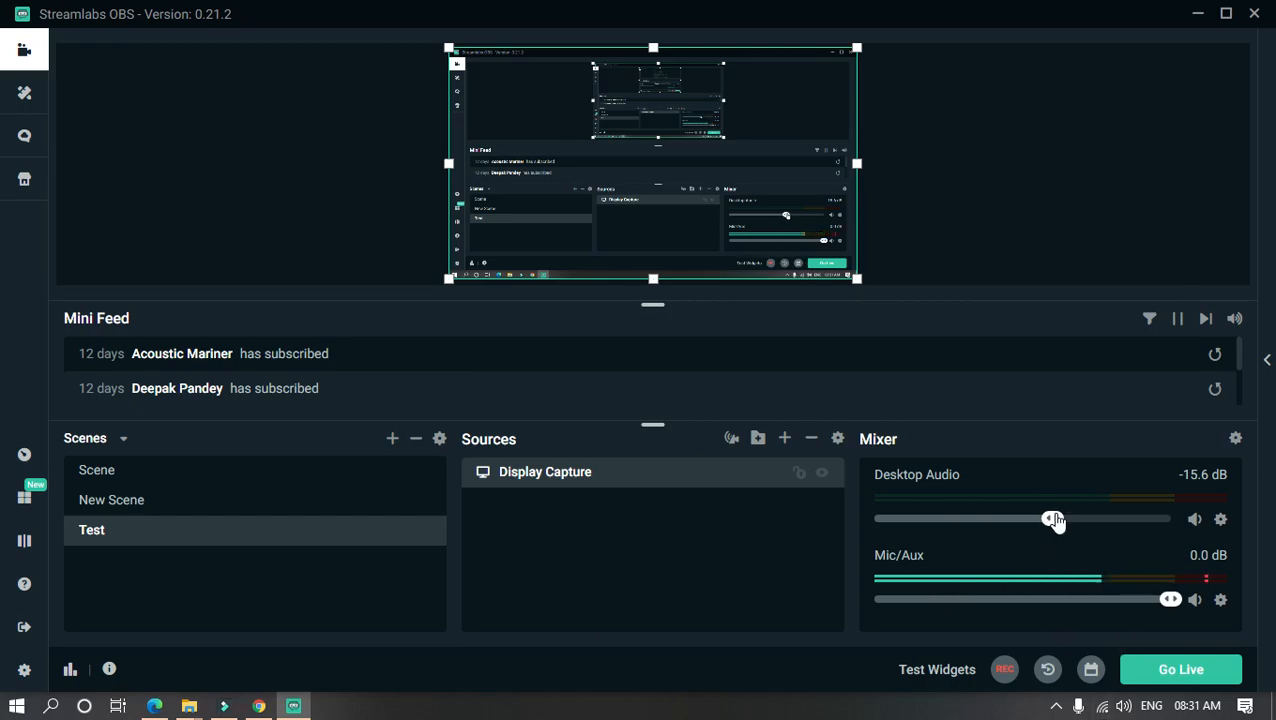
pyautogui.moveTo(1055, 521); pyautogui.dragTo(1035, 537)
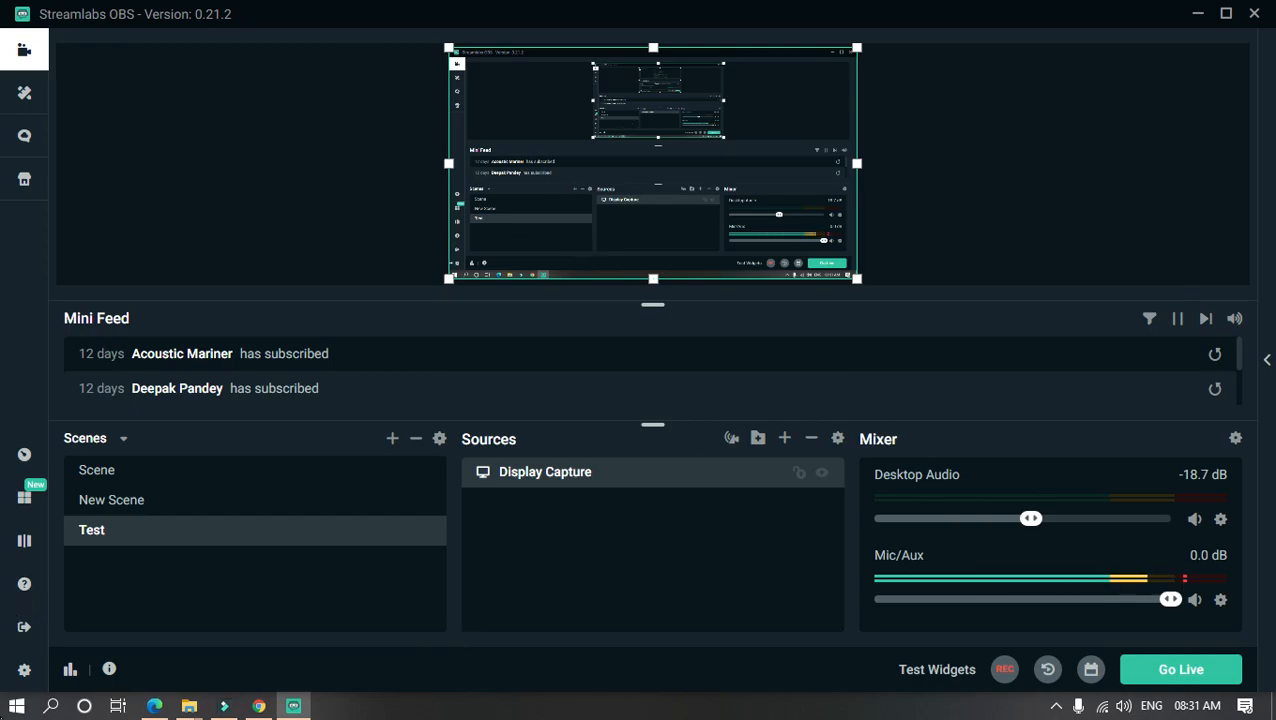
# Open the application settings and examine the Stream options for multistream and the connected YouTube destination
pyautogui.click(24, 670)
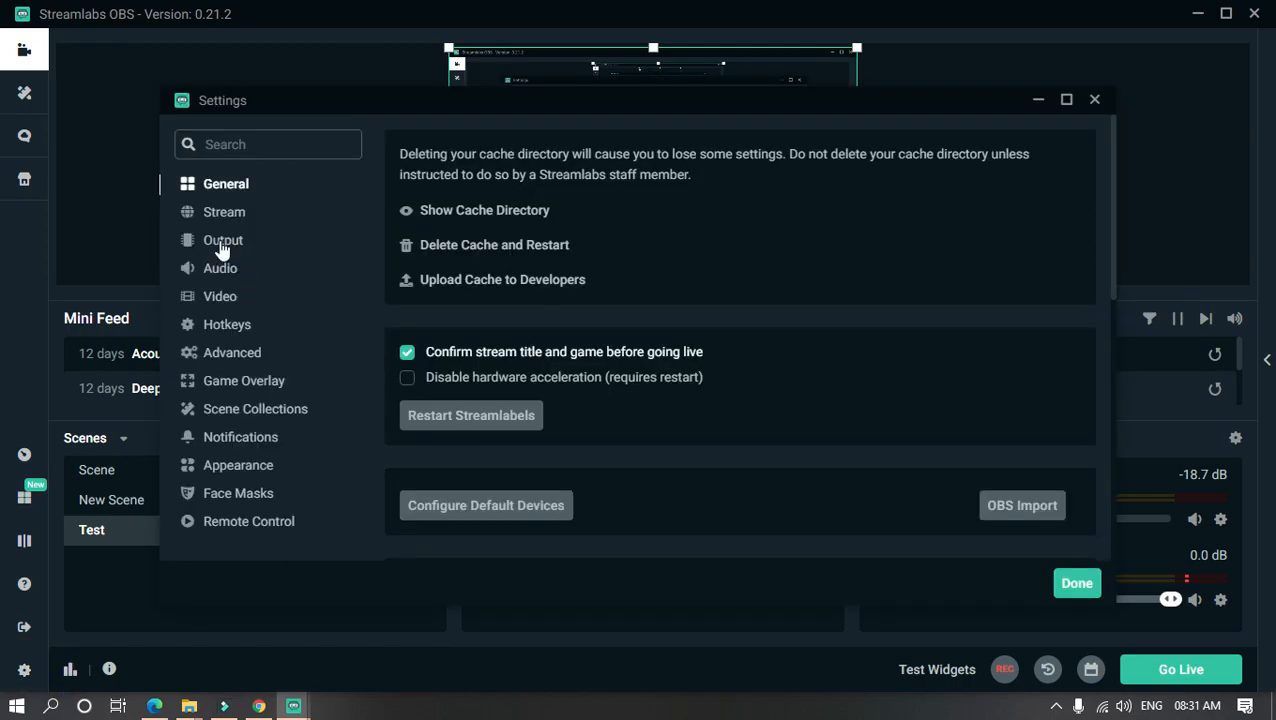
pyautogui.click(222, 248)
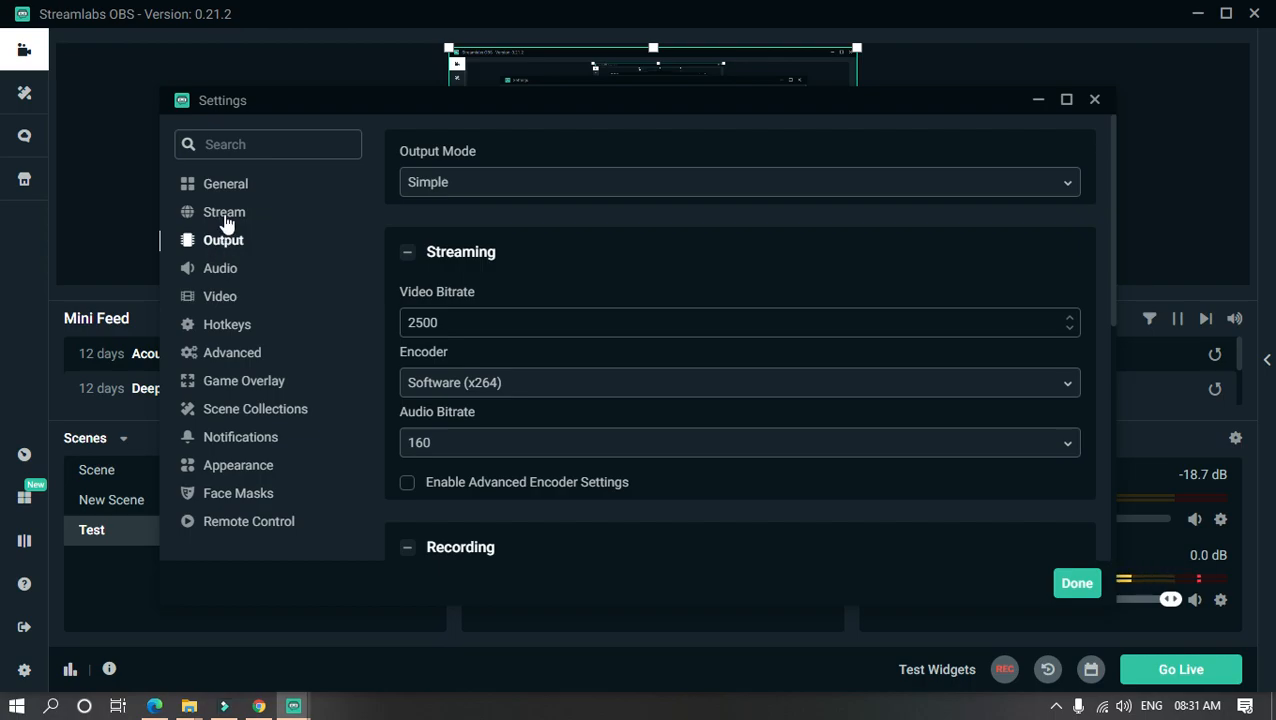
pyautogui.click(226, 219)
pyautogui.click(628, 281)
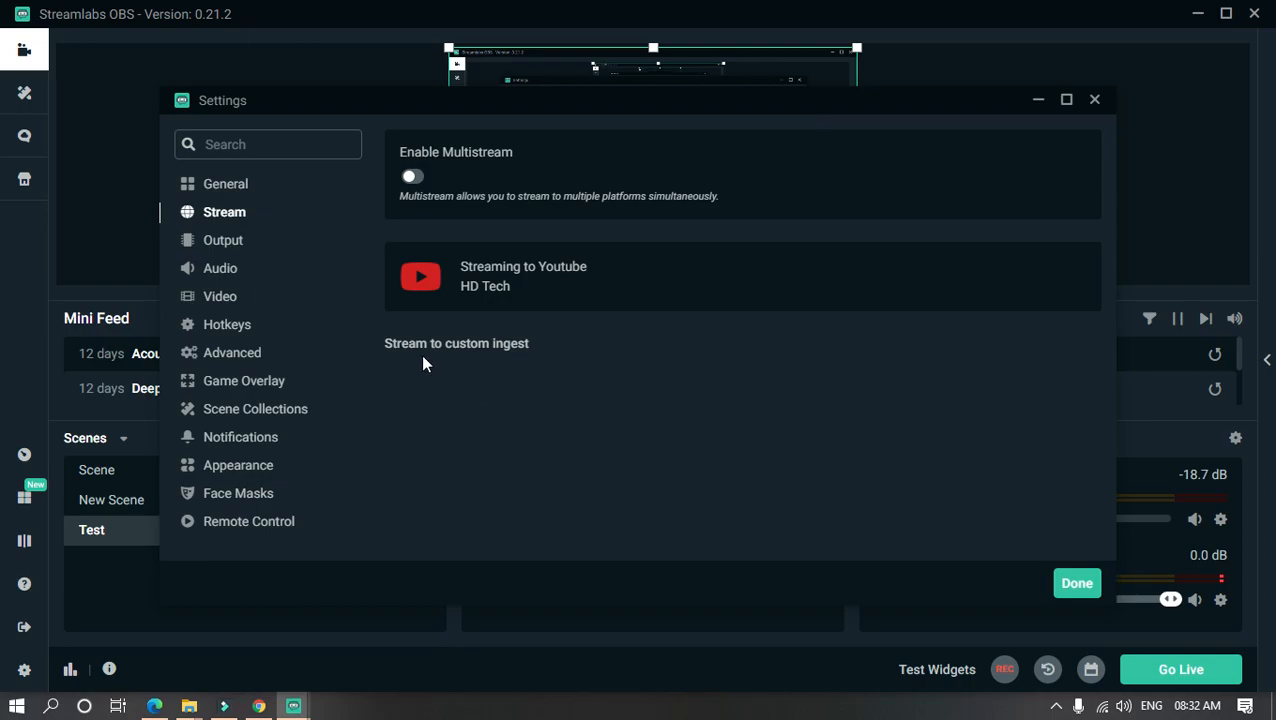
# Open the Output settings, look at the available output modes, and keep Simple selected
pyautogui.click(238, 245)
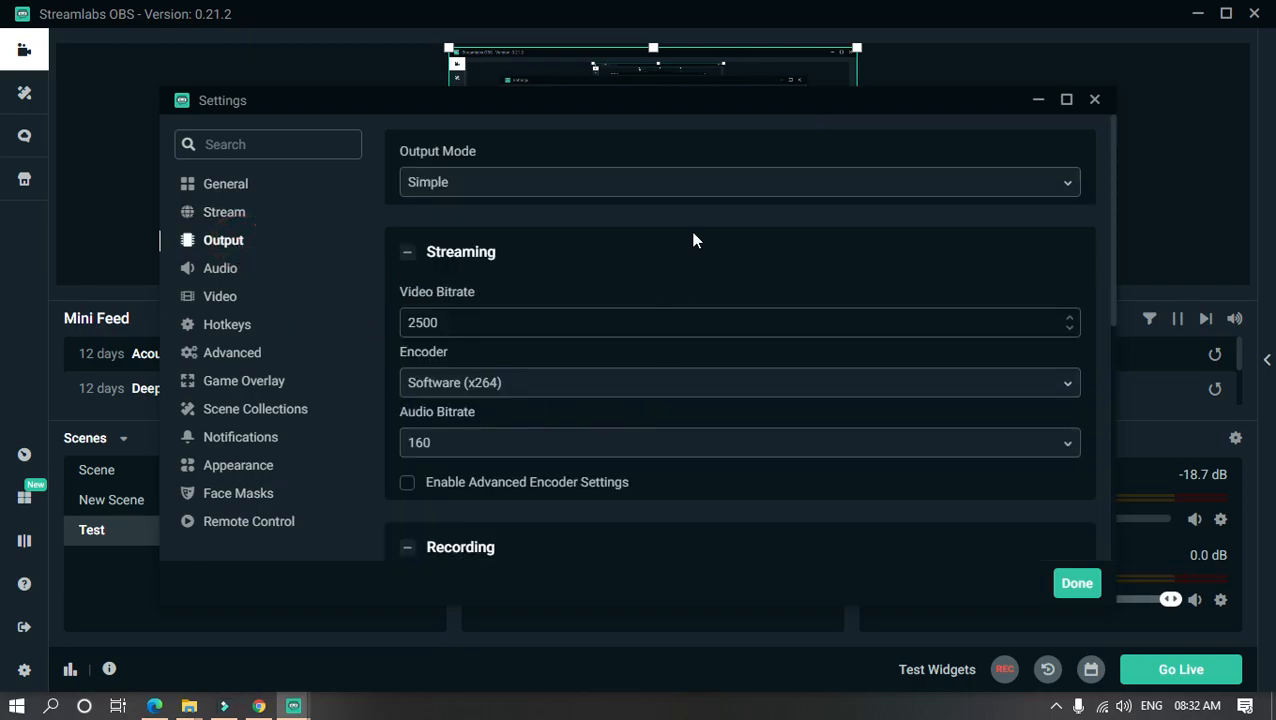
pyautogui.click(695, 195)
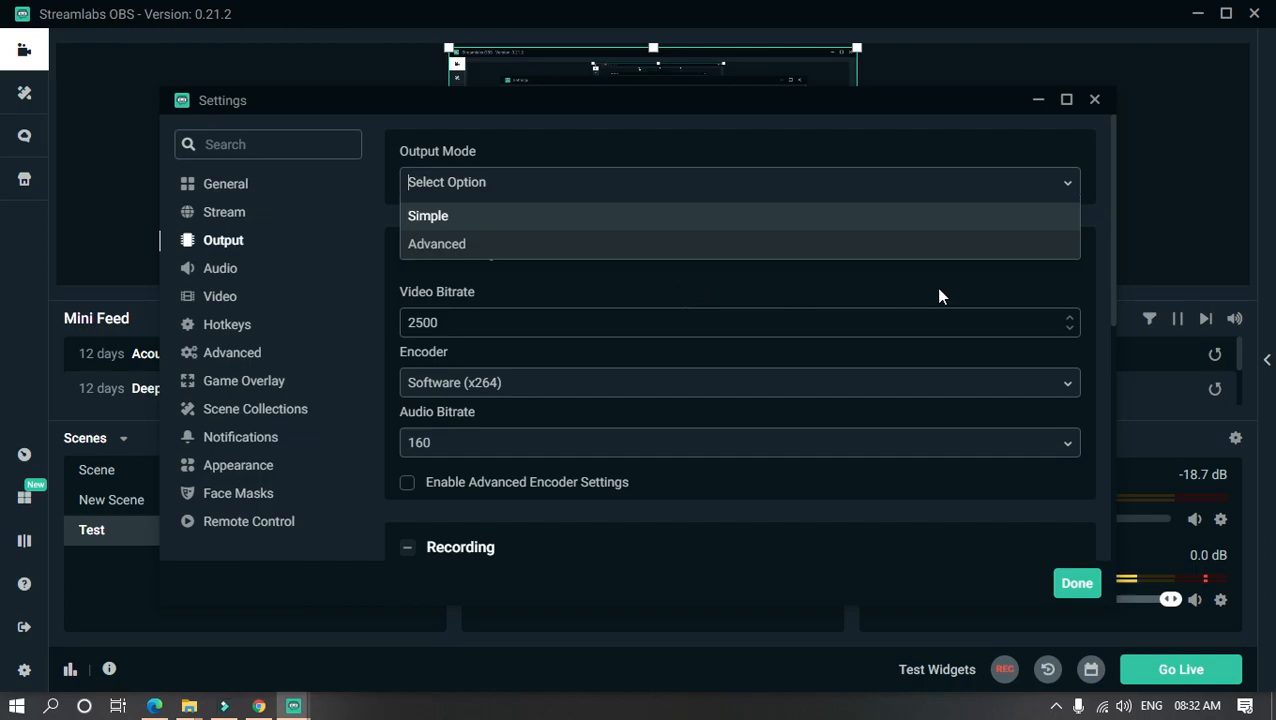
pyautogui.click(925, 128)
pyautogui.click(593, 186)
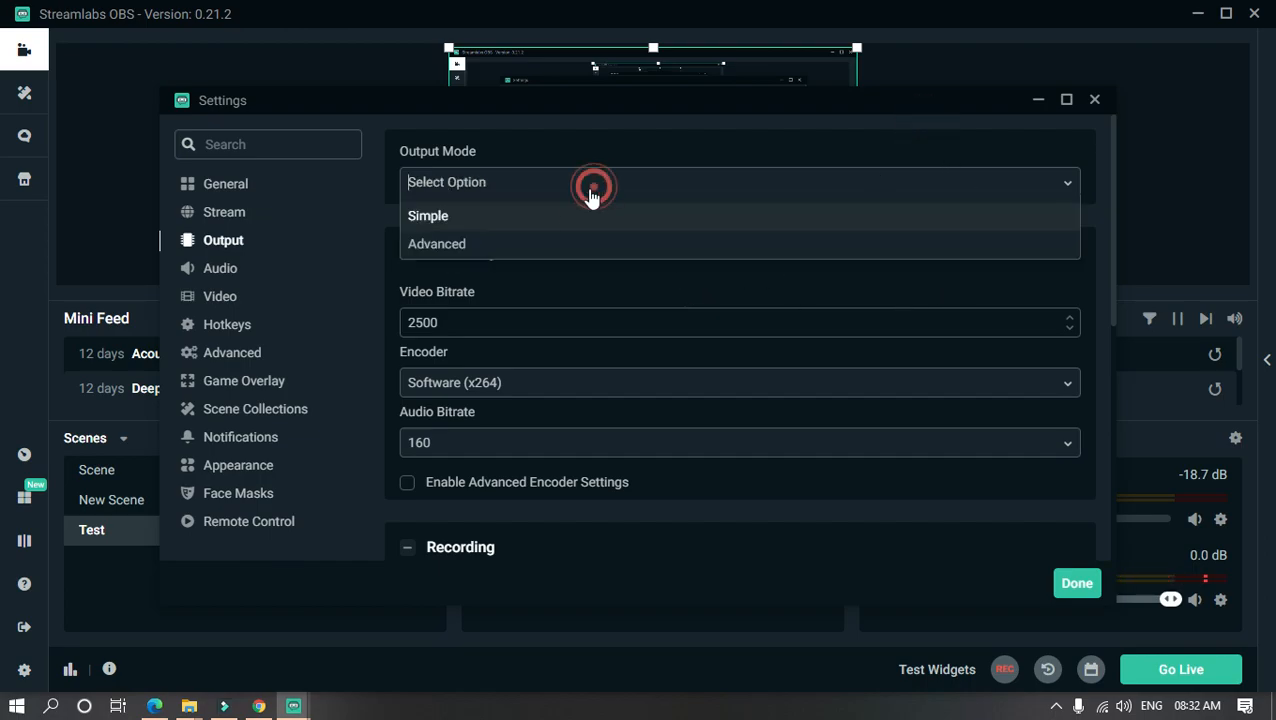
pyautogui.click(456, 216)
# Switch the output mode to Advanced to inspect its recording type options, and return to Simple mode
pyautogui.click(538, 188)
pyautogui.click(493, 244)
pyautogui.click(493, 244)
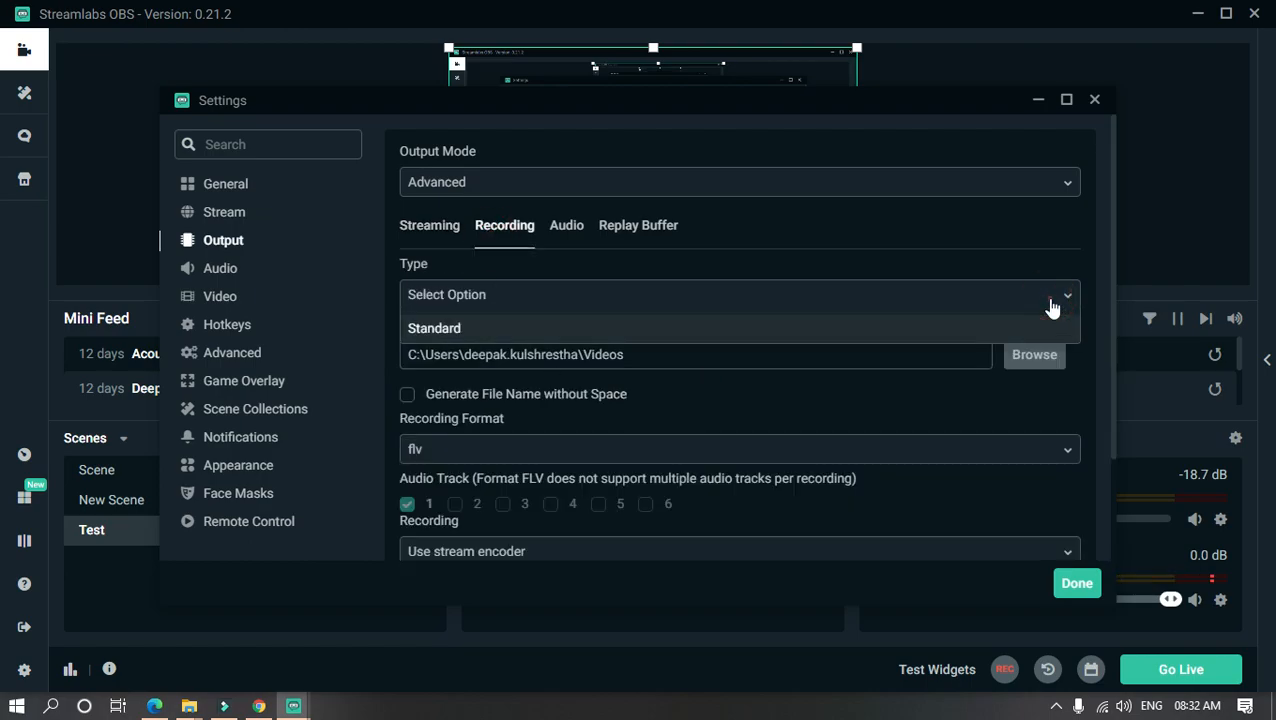
pyautogui.click(1025, 328)
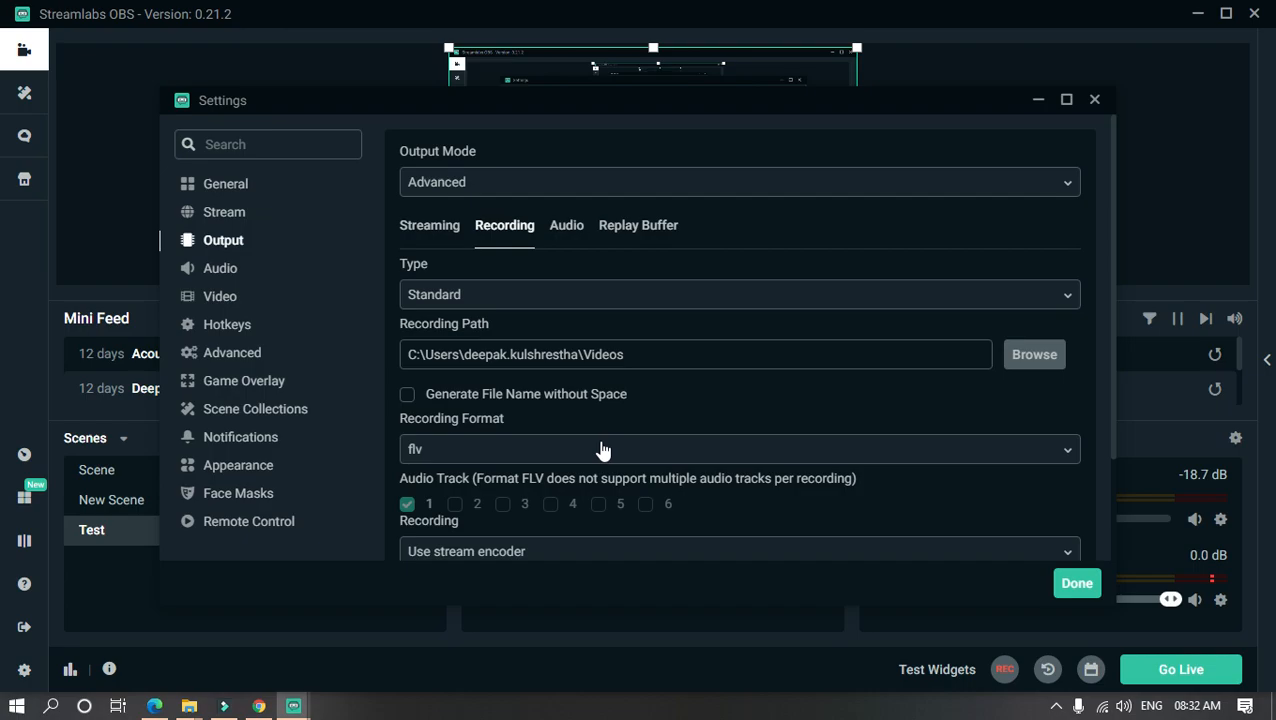
pyautogui.click(430, 190)
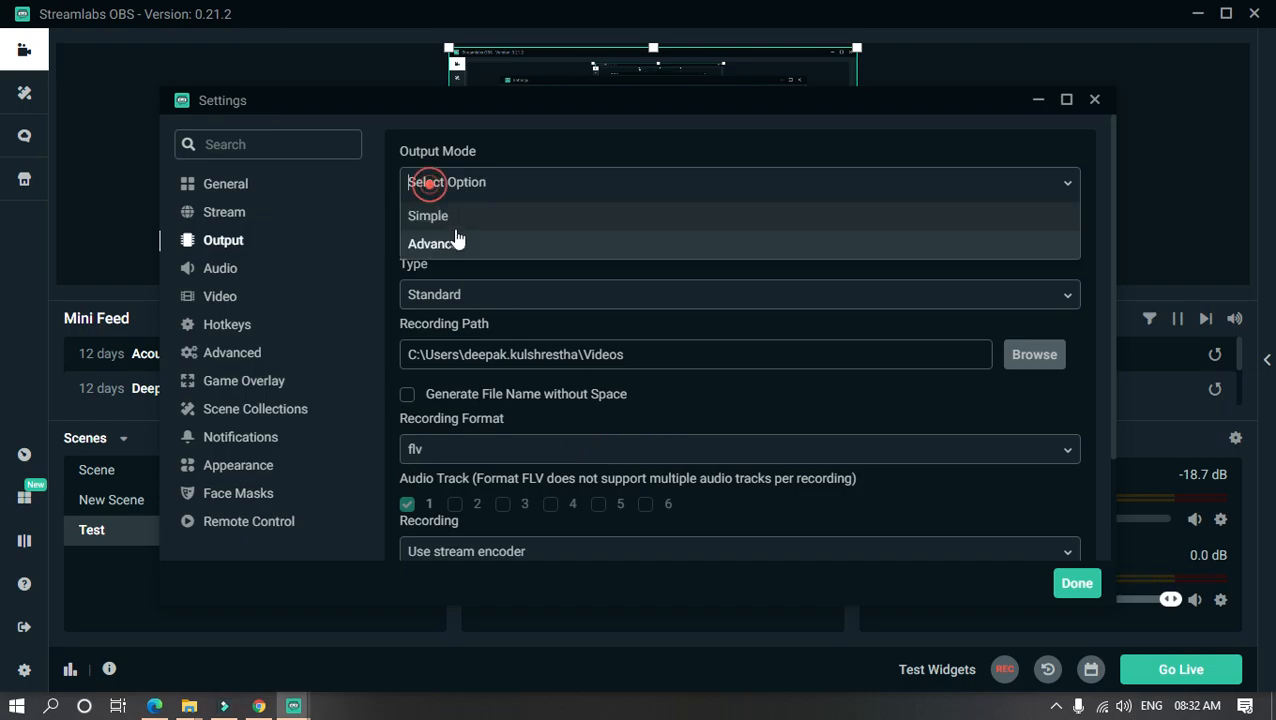
pyautogui.click(445, 220)
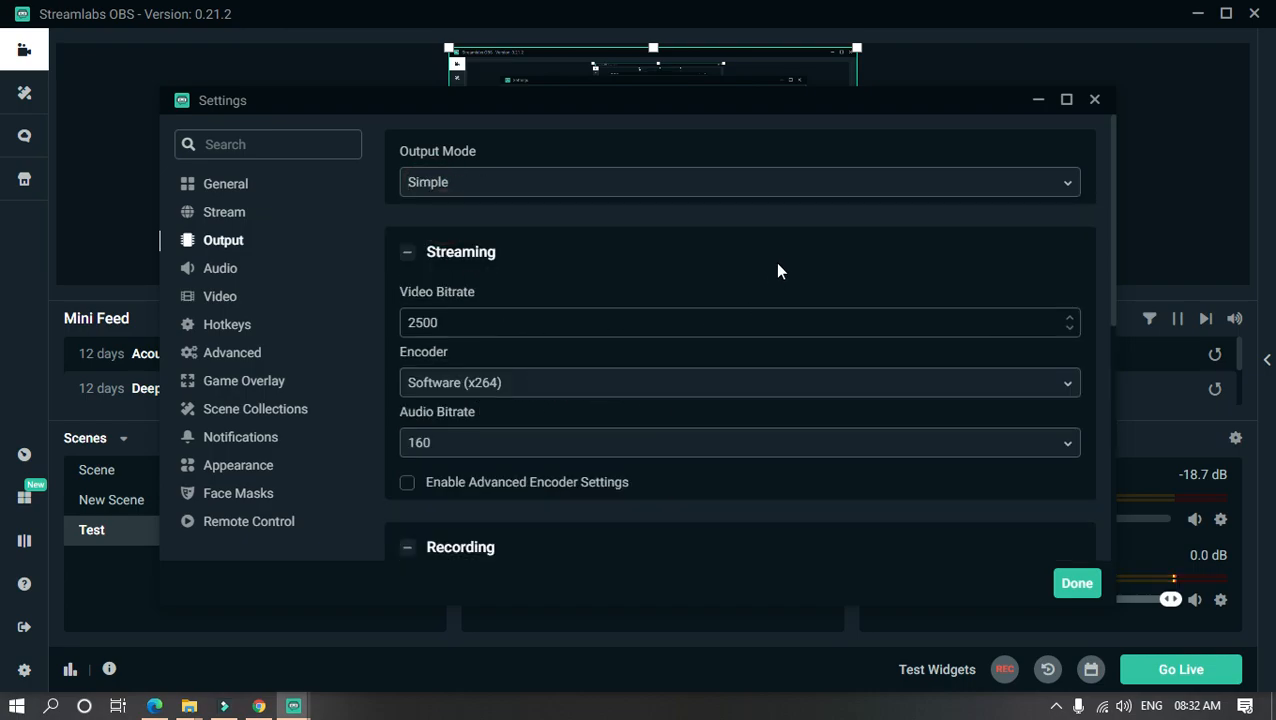
# Keep the streaming video bitrate at 2500 and select Software (x264) as the streaming encoder
pyautogui.click(522, 323)
pyautogui.click(686, 262)
pyautogui.click(408, 256)
pyautogui.click(559, 390)
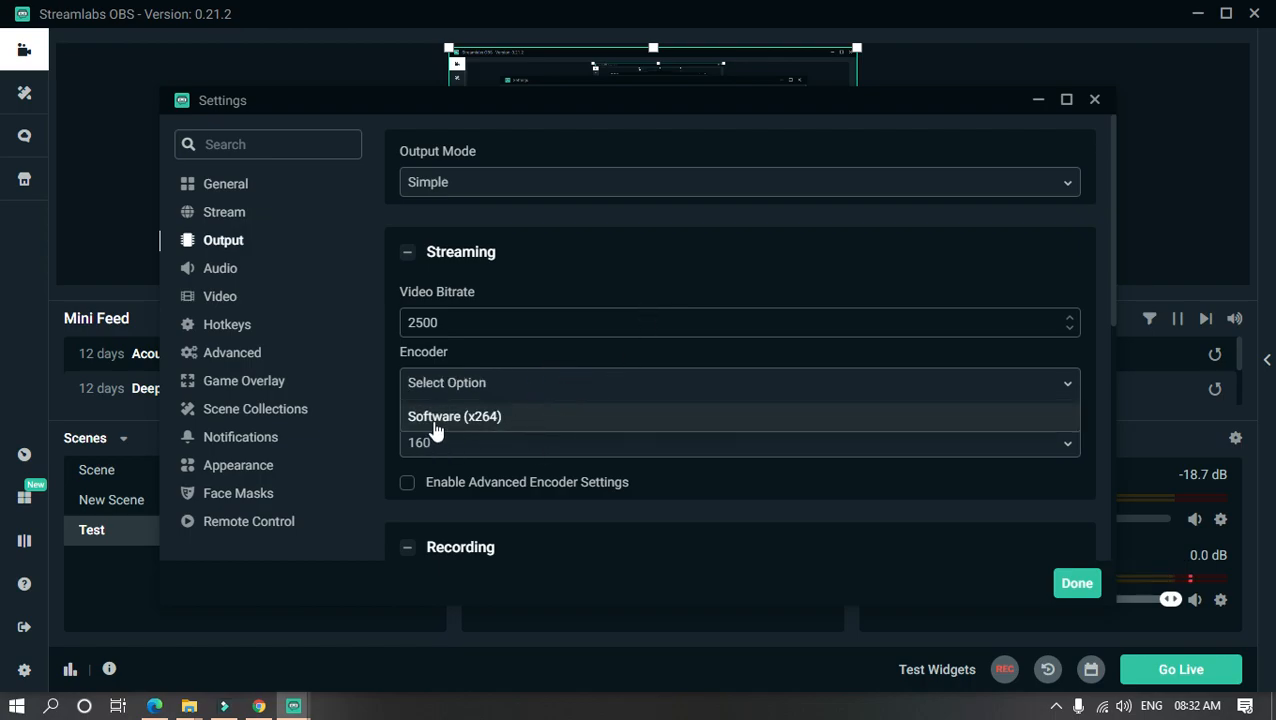
pyautogui.click(566, 426)
pyautogui.click(578, 393)
pyautogui.click(612, 416)
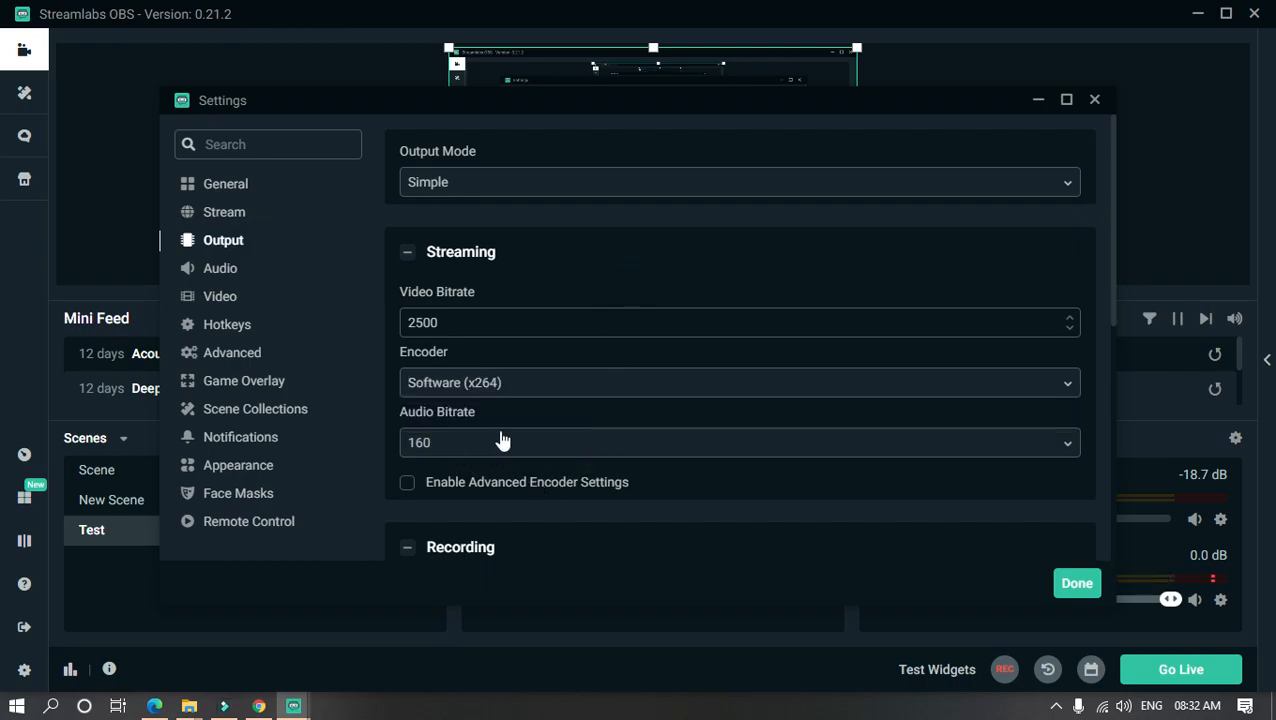
# Review the audio bitrate, recording path and replay buffer options, and select flv as the recording format
pyautogui.scroll(-1, 495, 405)
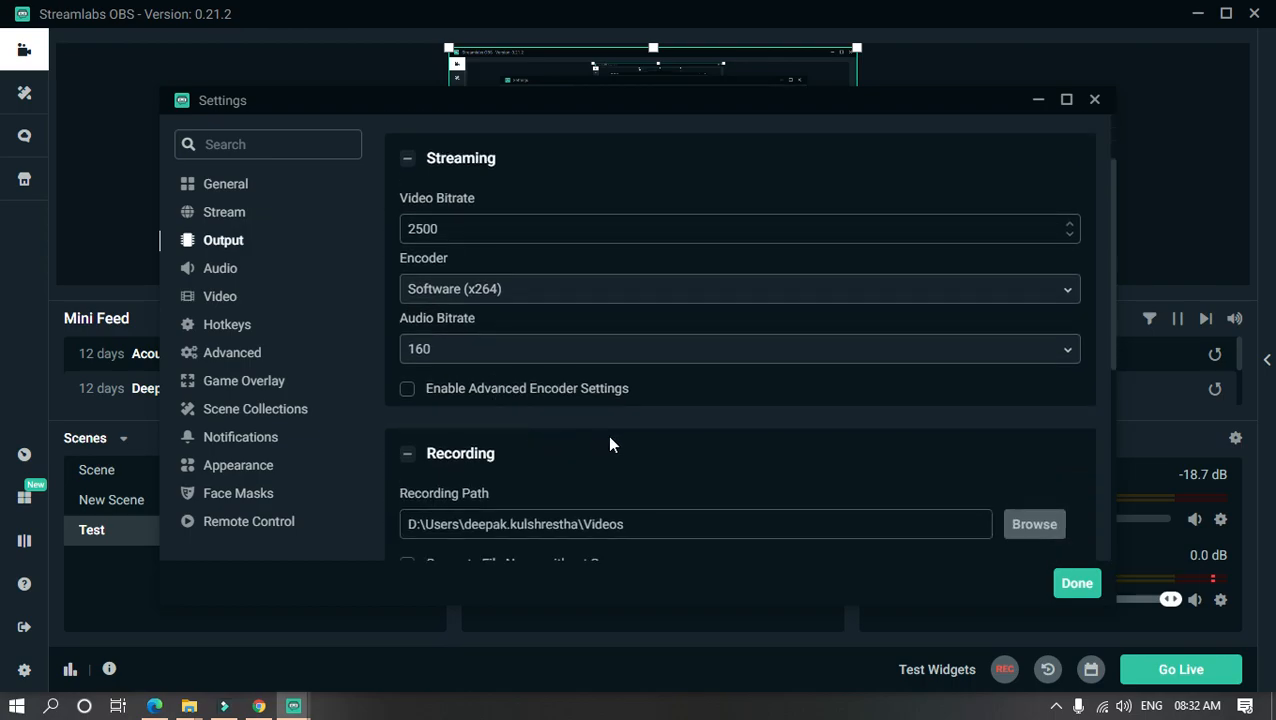
pyautogui.click(960, 346)
pyautogui.click(440, 467)
pyautogui.scroll(-2, 560, 398)
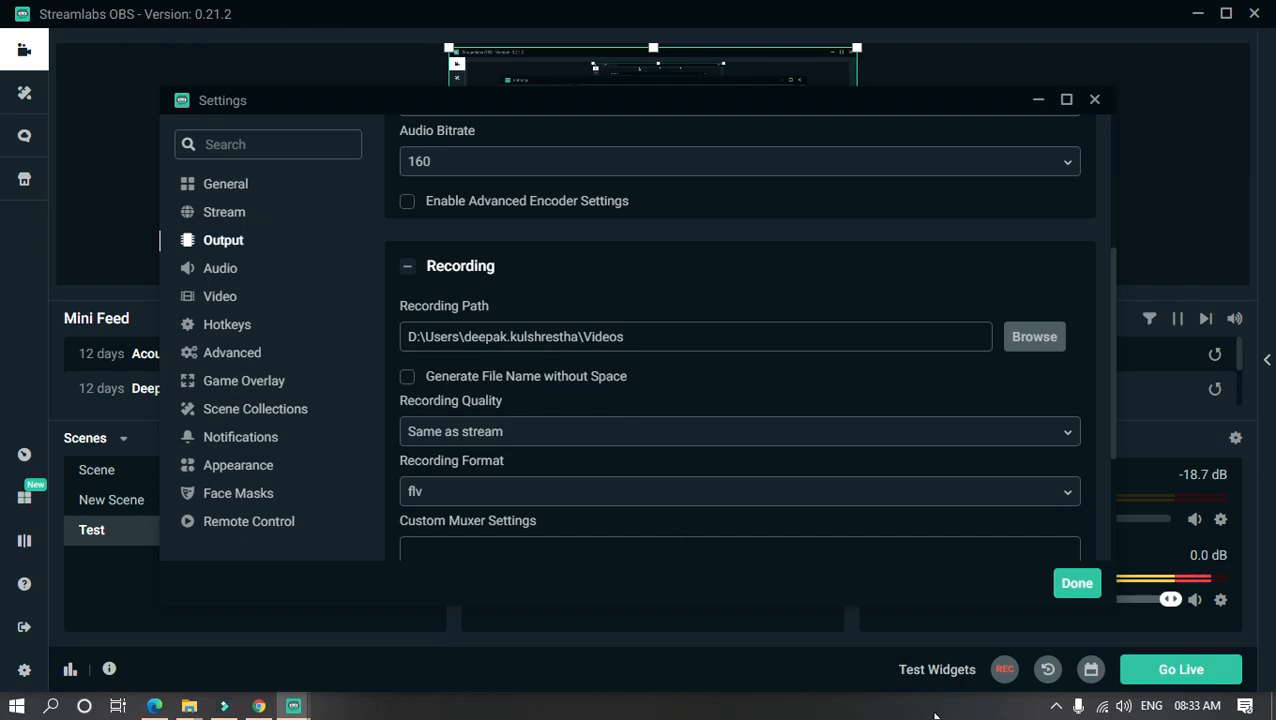
pyautogui.scroll(-1, 500, 466)
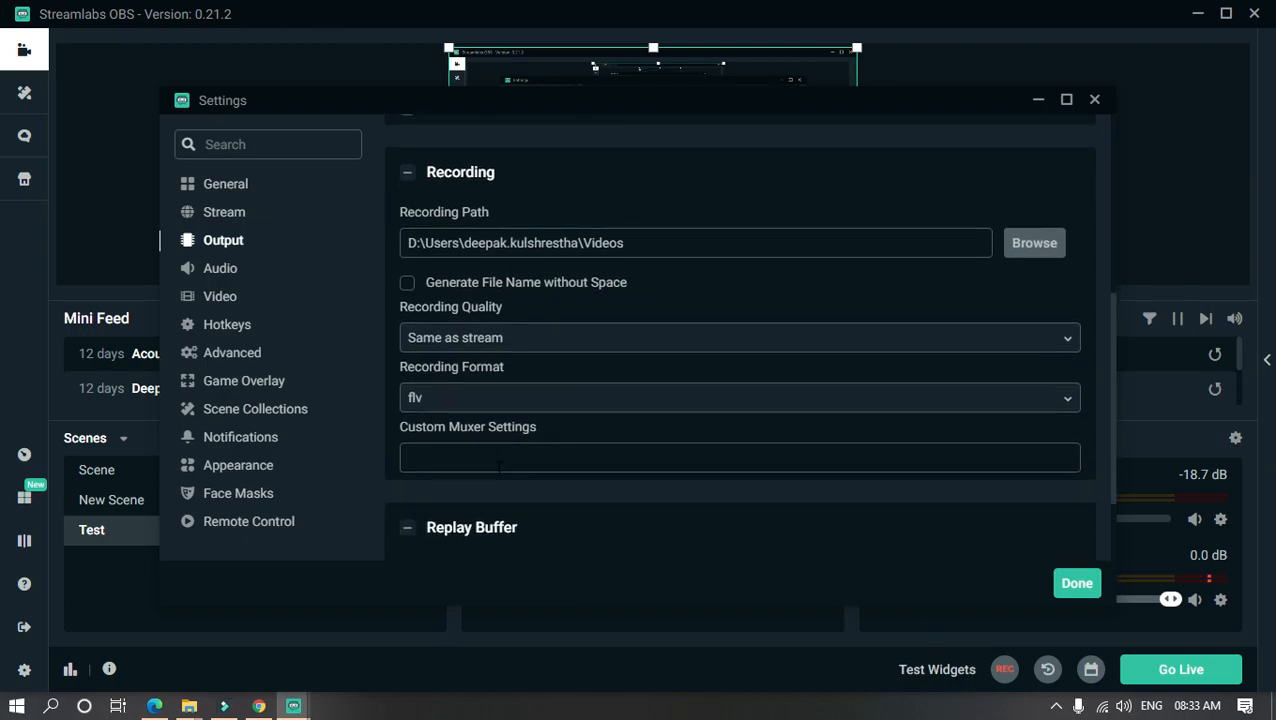
pyautogui.click(514, 400)
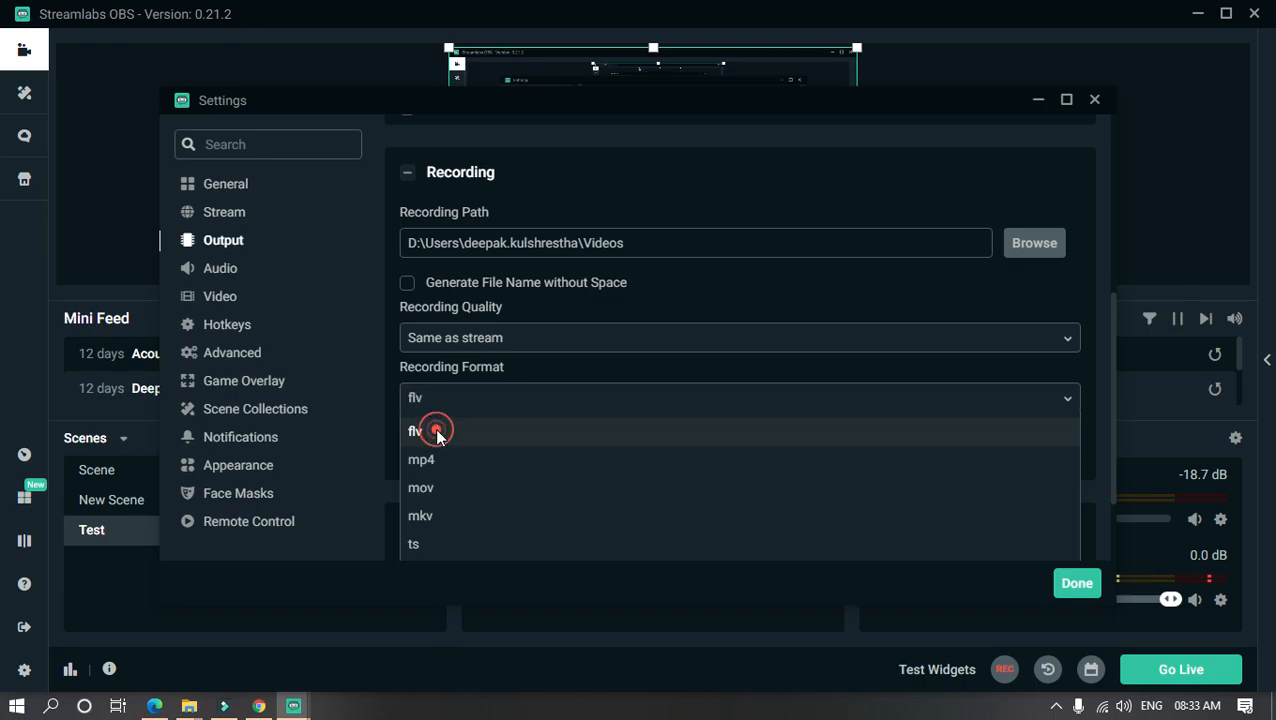
pyautogui.click(441, 434)
pyautogui.scroll(-1, 716, 440)
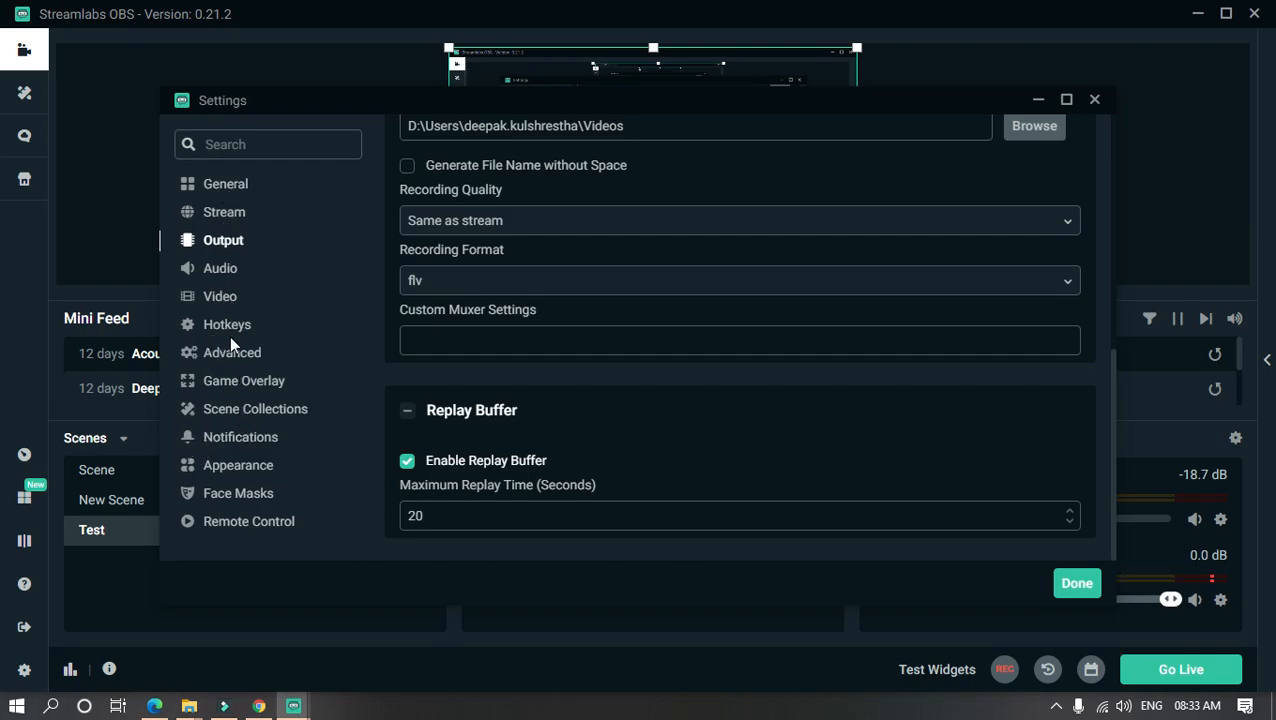
# Examine the Audio, Video, Hotkeys, Advanced, Game Overlay and Scene Collections settings, and close the settings window
pyautogui.click(222, 270)
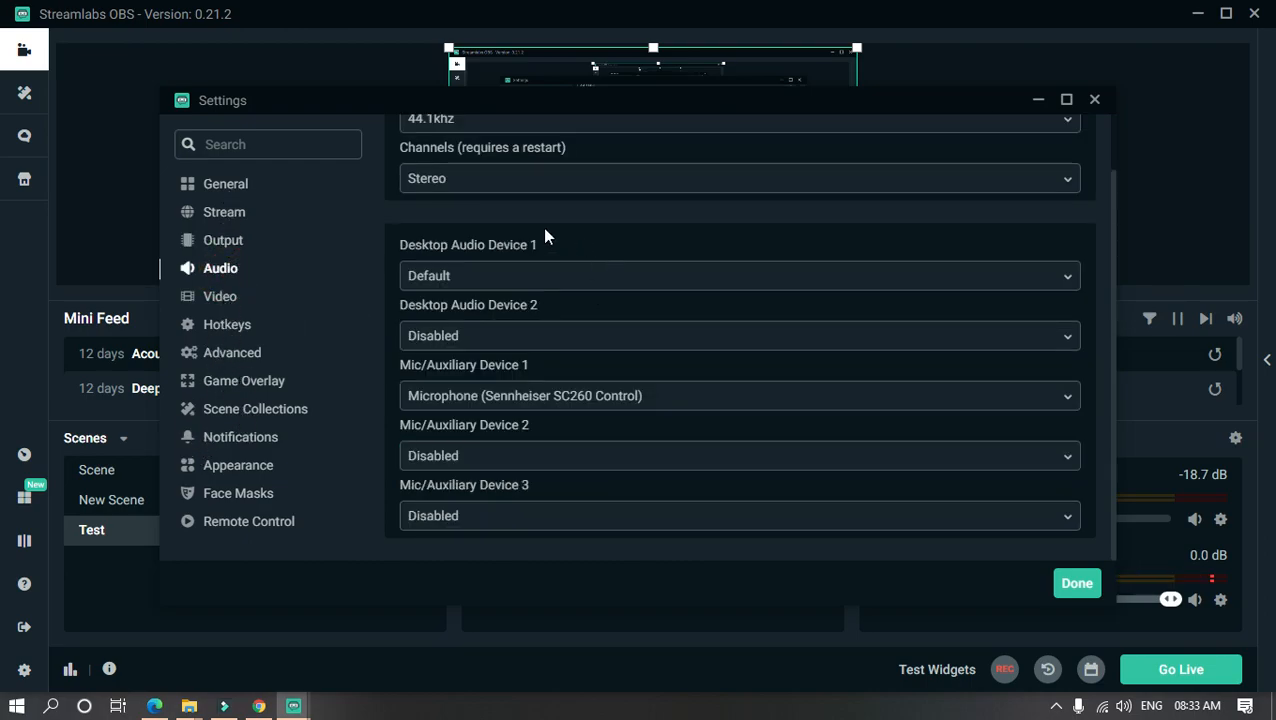
pyautogui.click(220, 300)
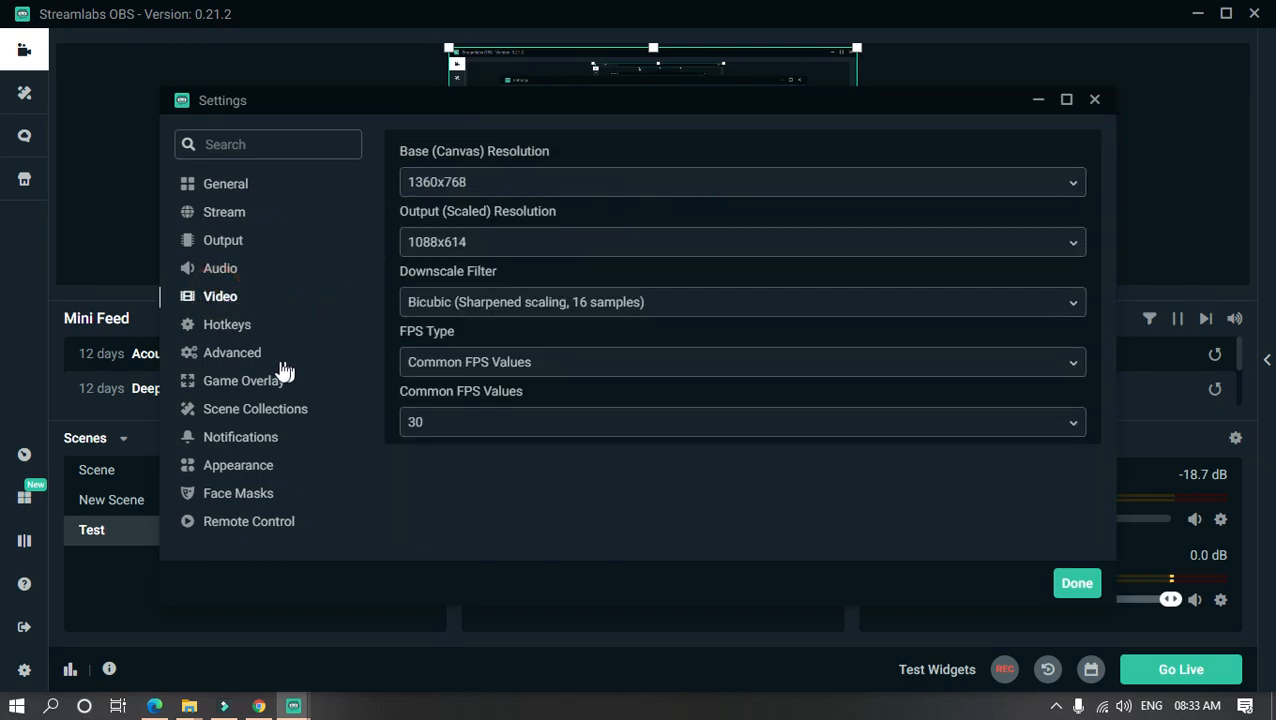
pyautogui.click(230, 326)
pyautogui.scroll(-10, 772, 377)
pyautogui.scroll(10, 771, 377)
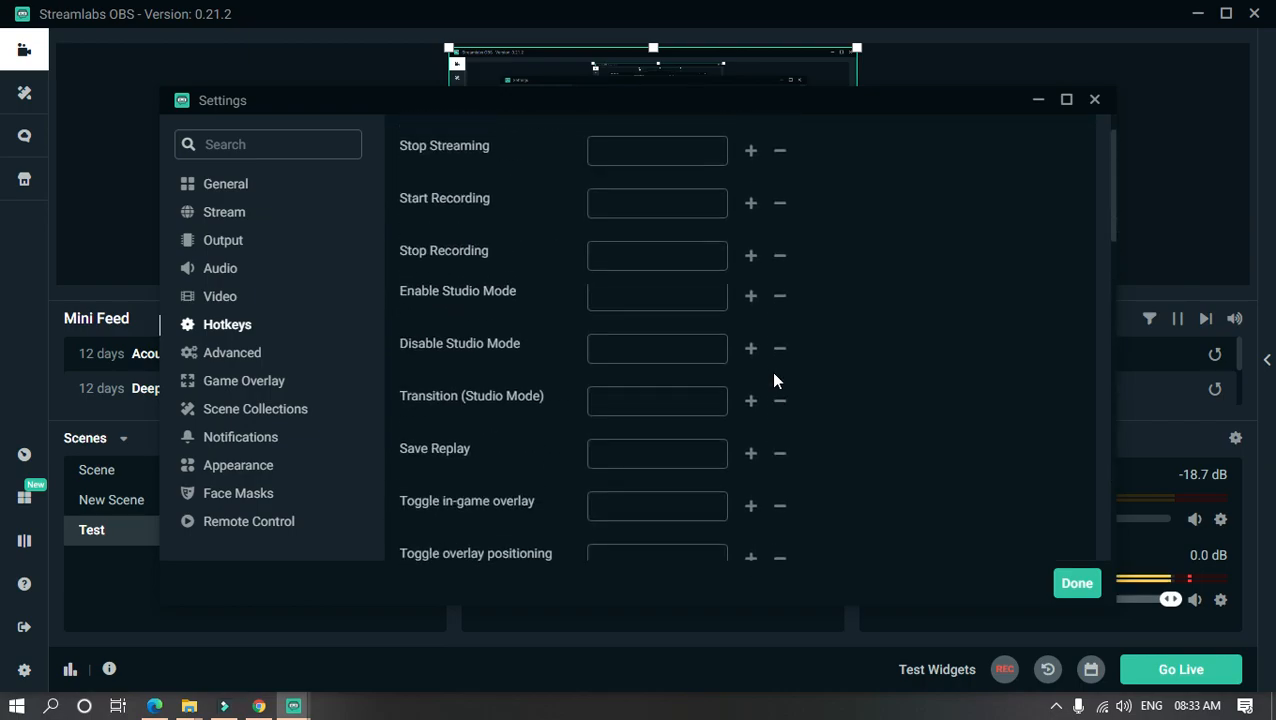
pyautogui.click(240, 355)
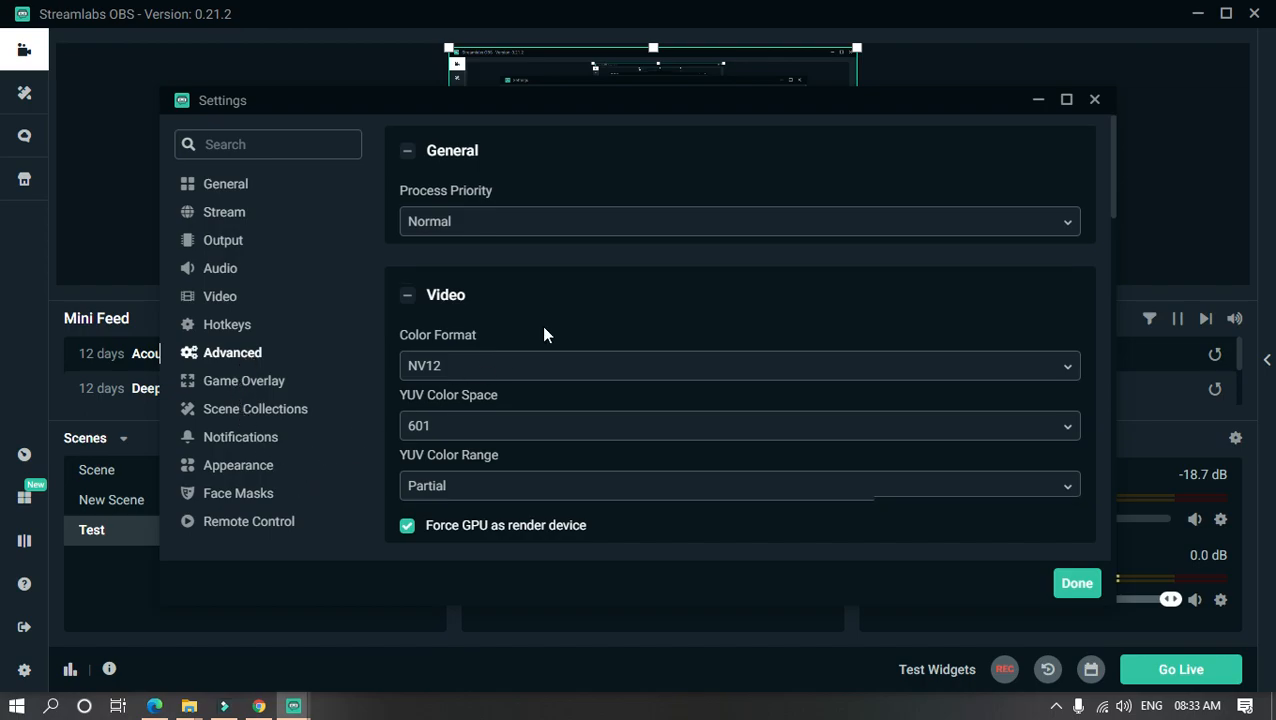
pyautogui.scroll(-15, 544, 333)
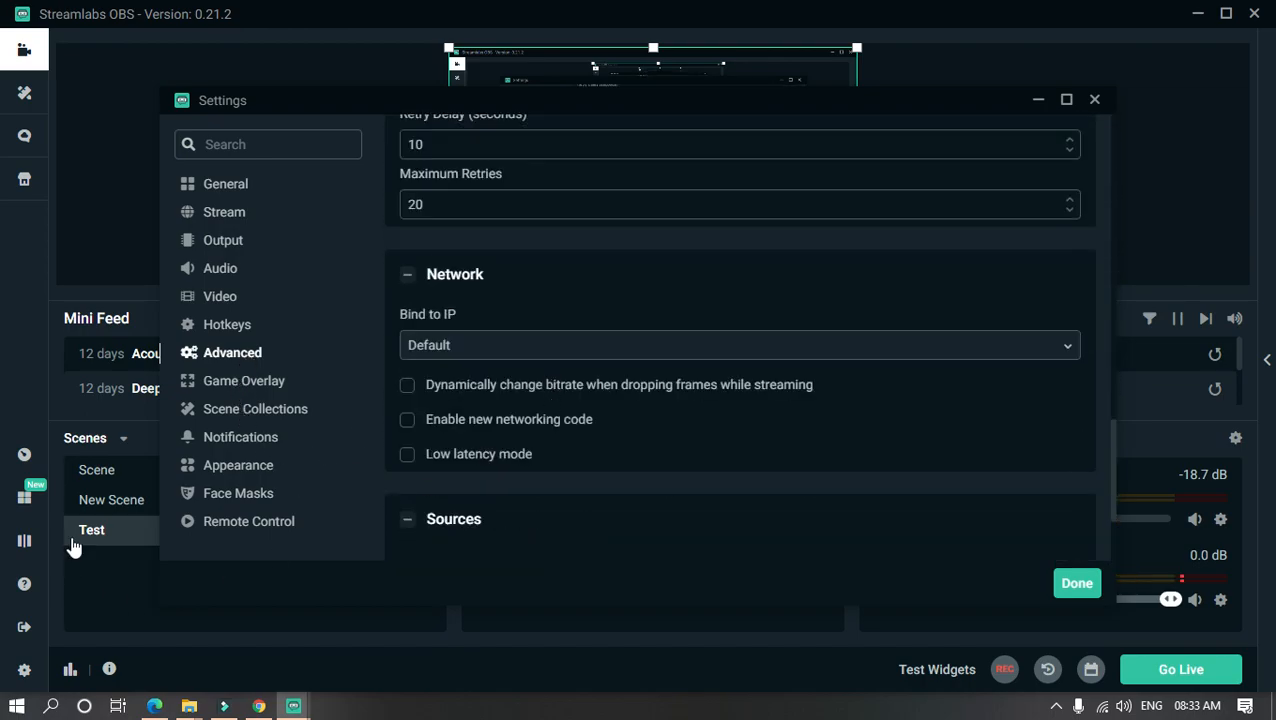
pyautogui.click(253, 388)
pyautogui.click(251, 412)
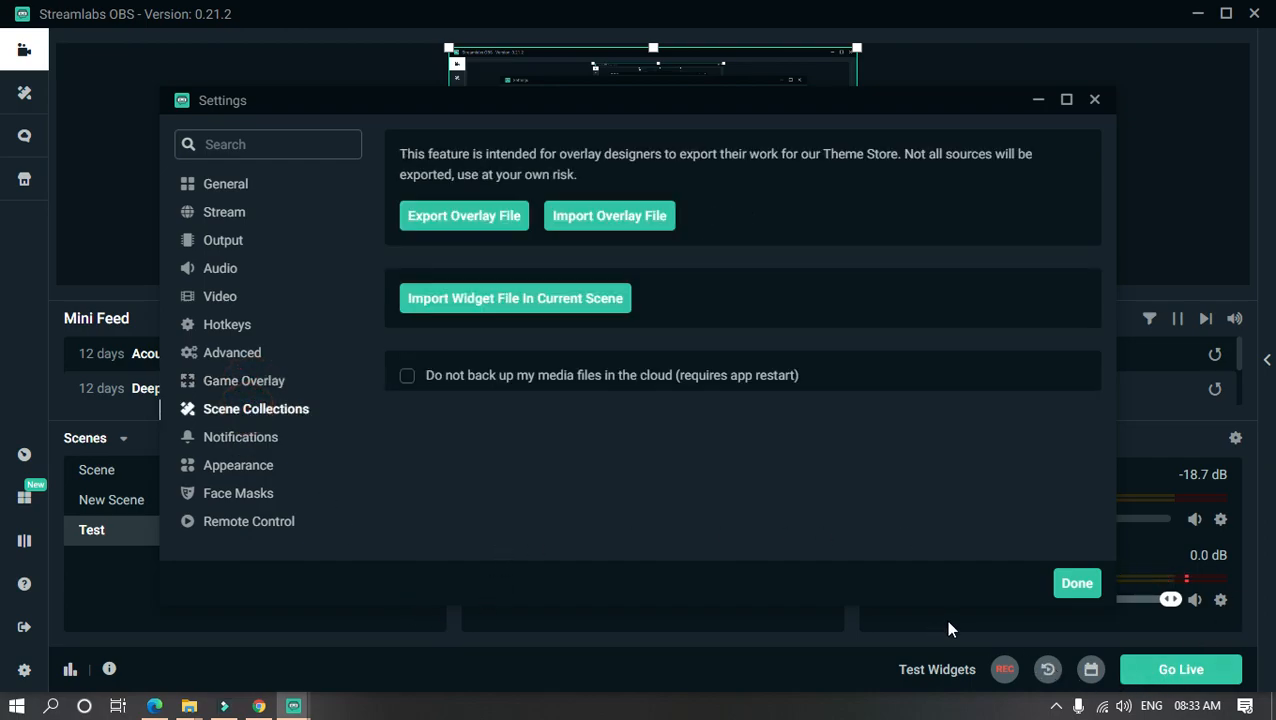
pyautogui.click(1074, 585)
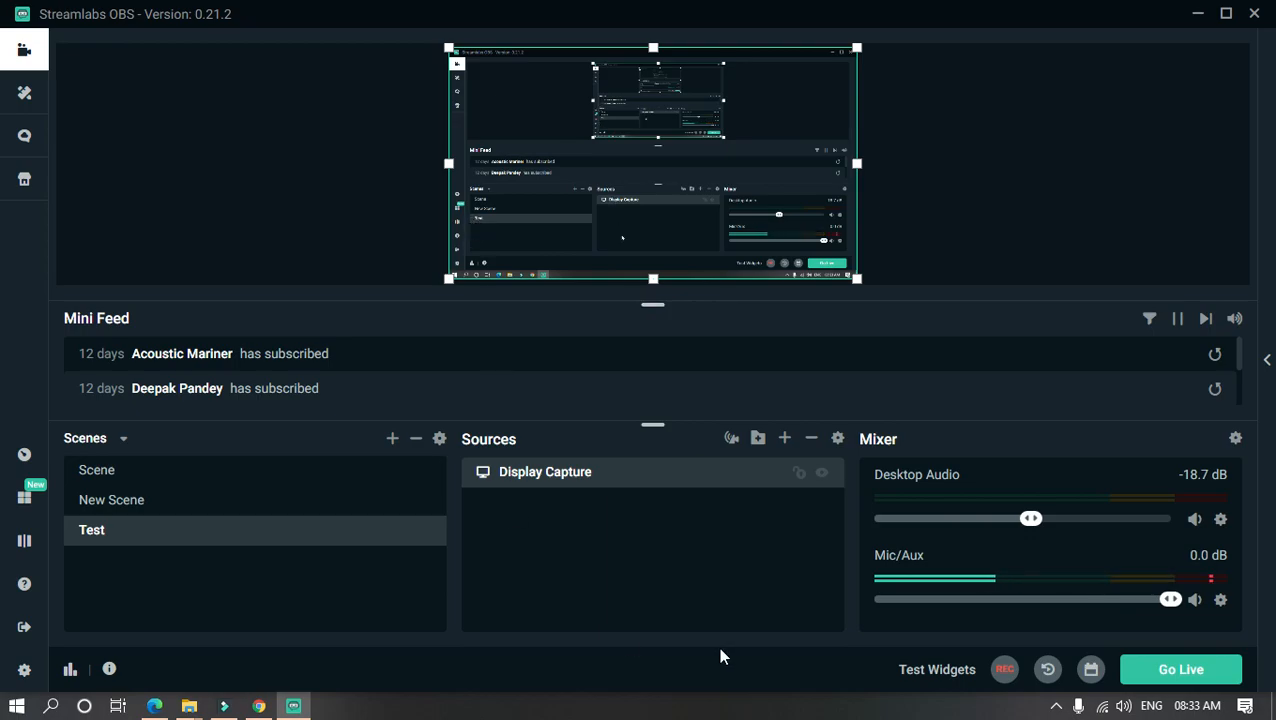
# Go live with a new event, using TEST as both the title and the description
pyautogui.click(1166, 680)
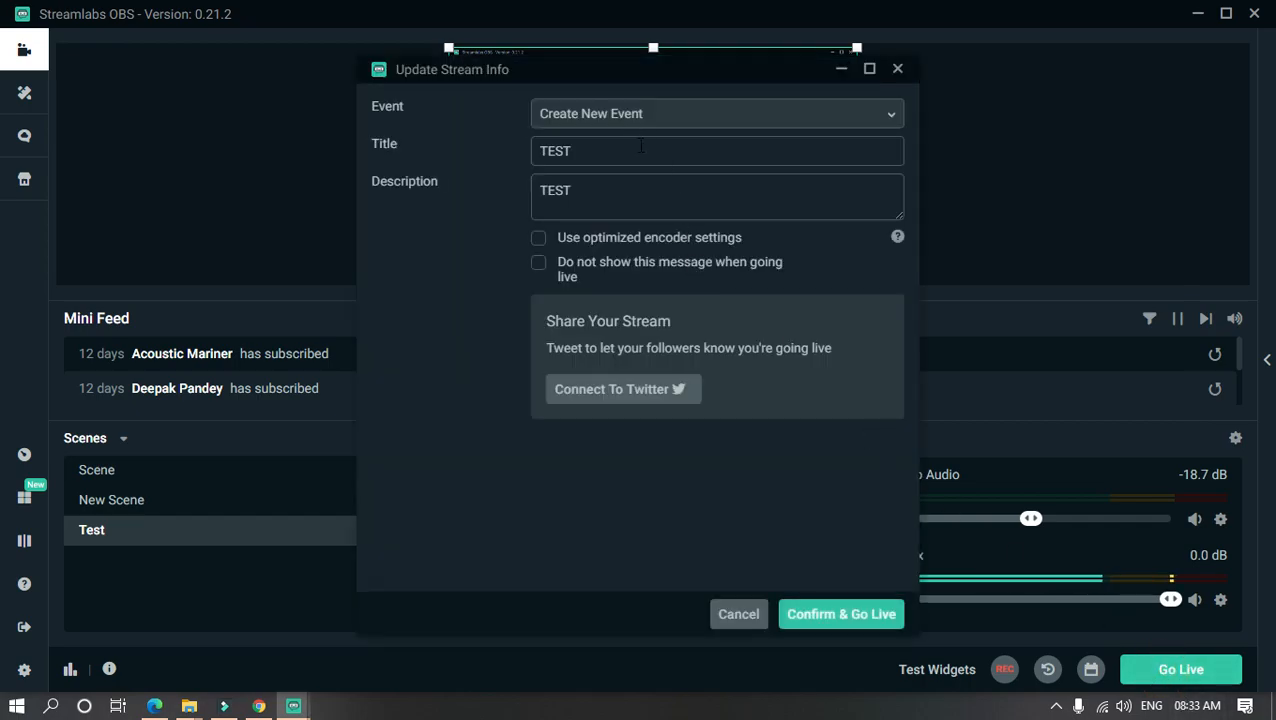
pyautogui.click(652, 119)
pyautogui.click(632, 165)
pyautogui.moveTo(618, 155); pyautogui.dragTo(498, 157)
pyautogui.moveTo(604, 199); pyautogui.dragTo(500, 212)
pyautogui.moveTo(612, 150); pyautogui.dragTo(493, 148)
pyautogui.moveTo(618, 200); pyautogui.dragTo(516, 210)
pyautogui.click(441, 318)
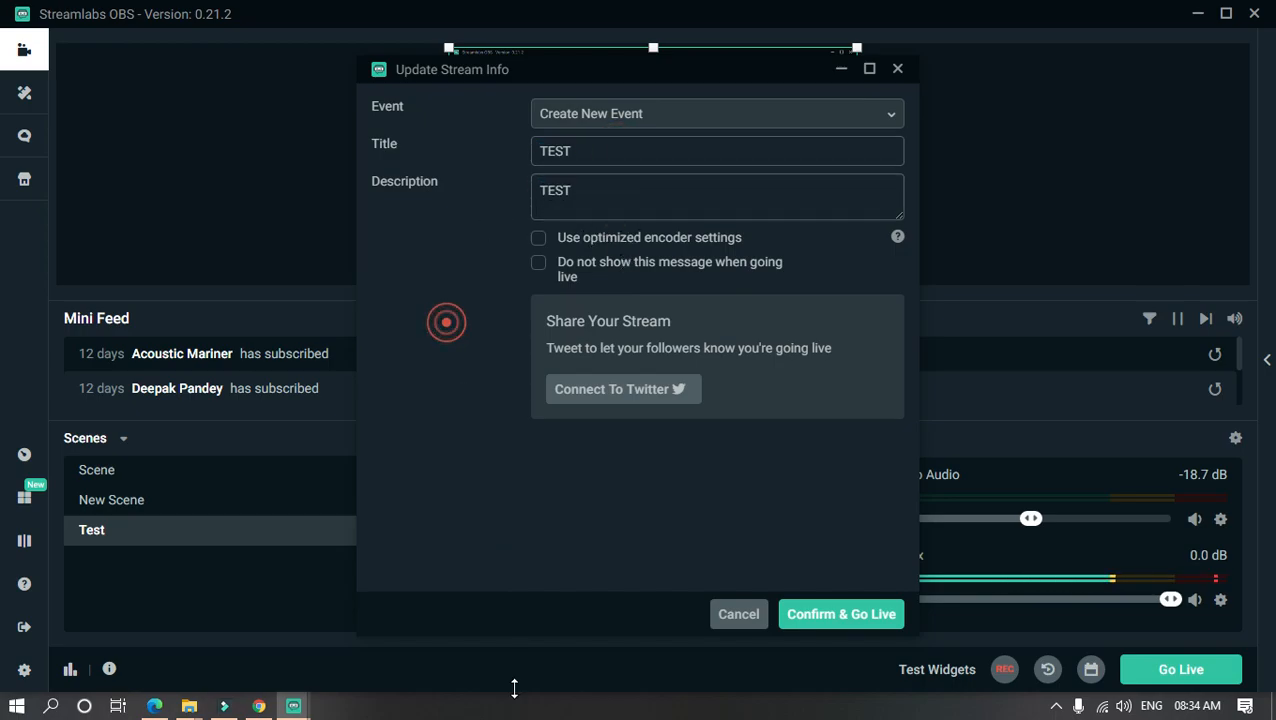
pyautogui.click(820, 616)
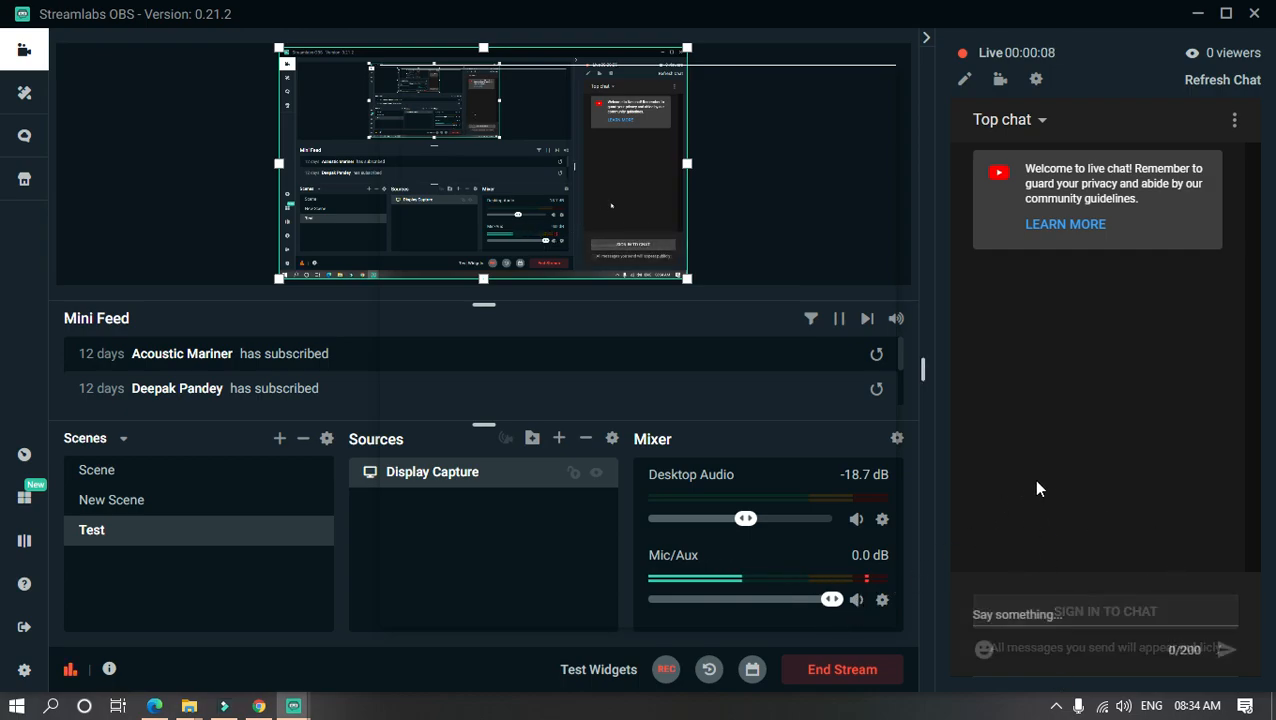
# Open the stream's YouTube live chat in the web browser and send the message "Hello"
pyautogui.click(1022, 546)
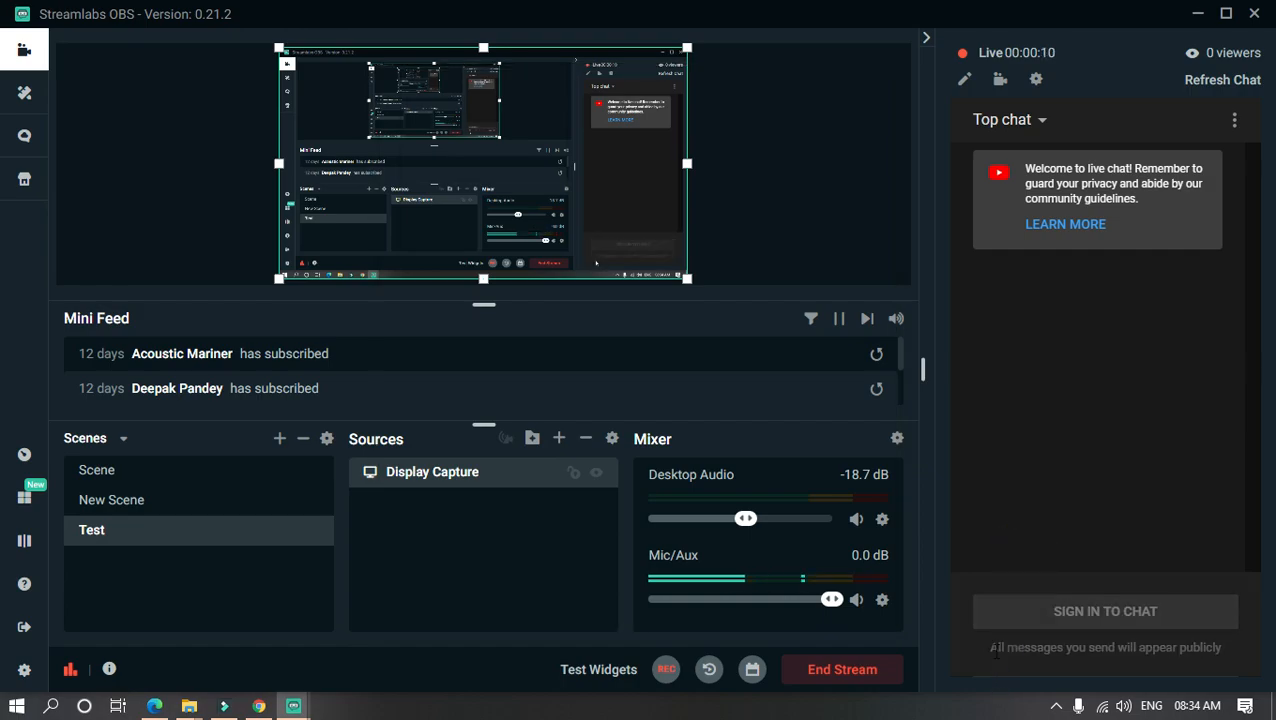
pyautogui.click(1038, 616)
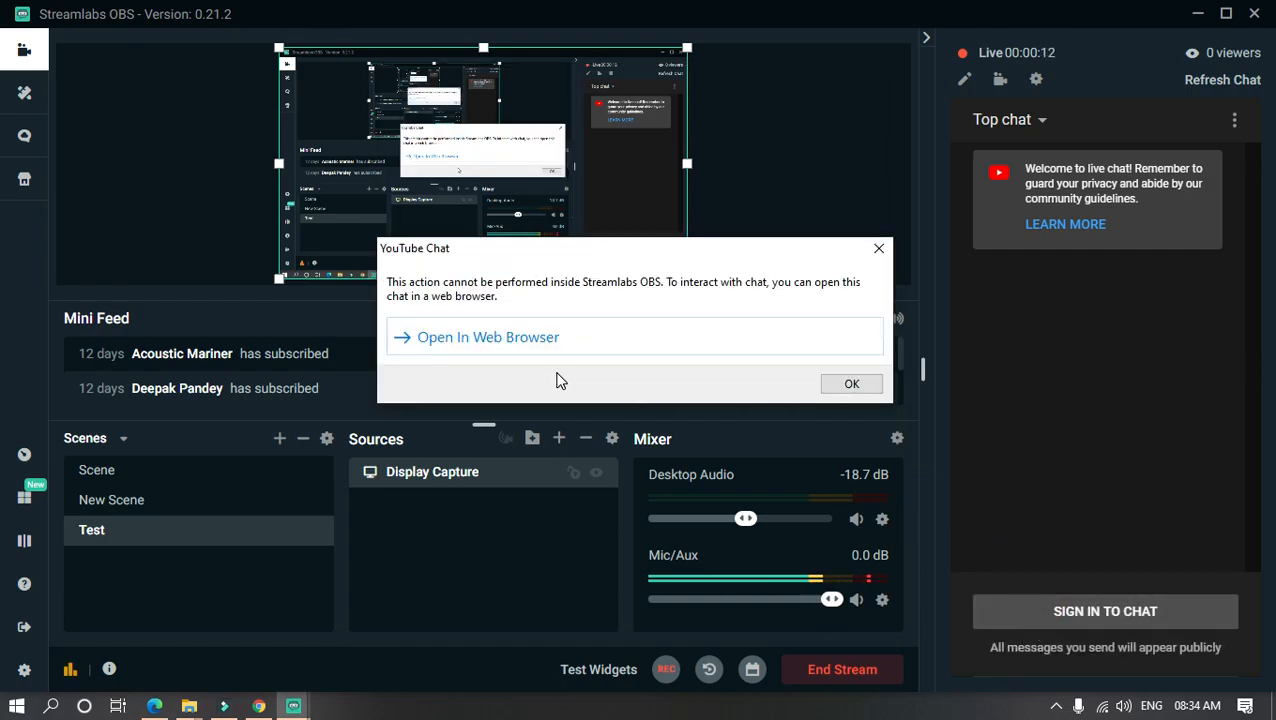
pyautogui.click(503, 338)
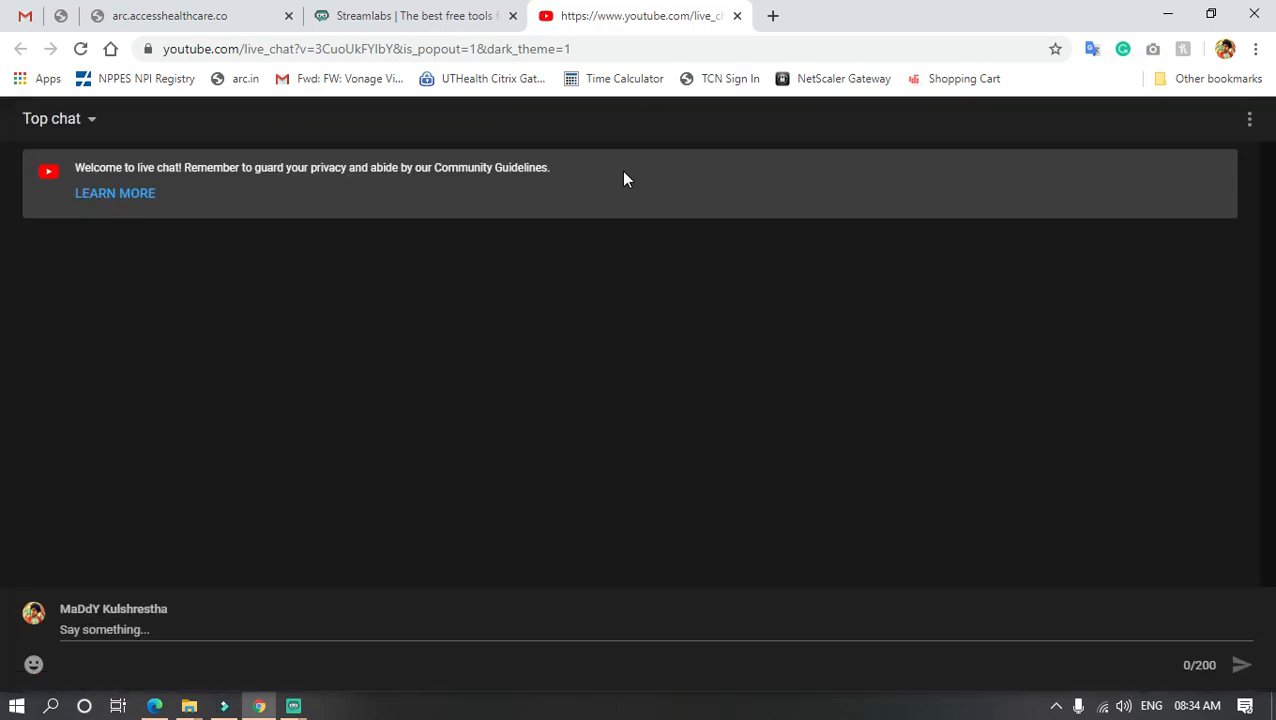
pyautogui.click(137, 620)
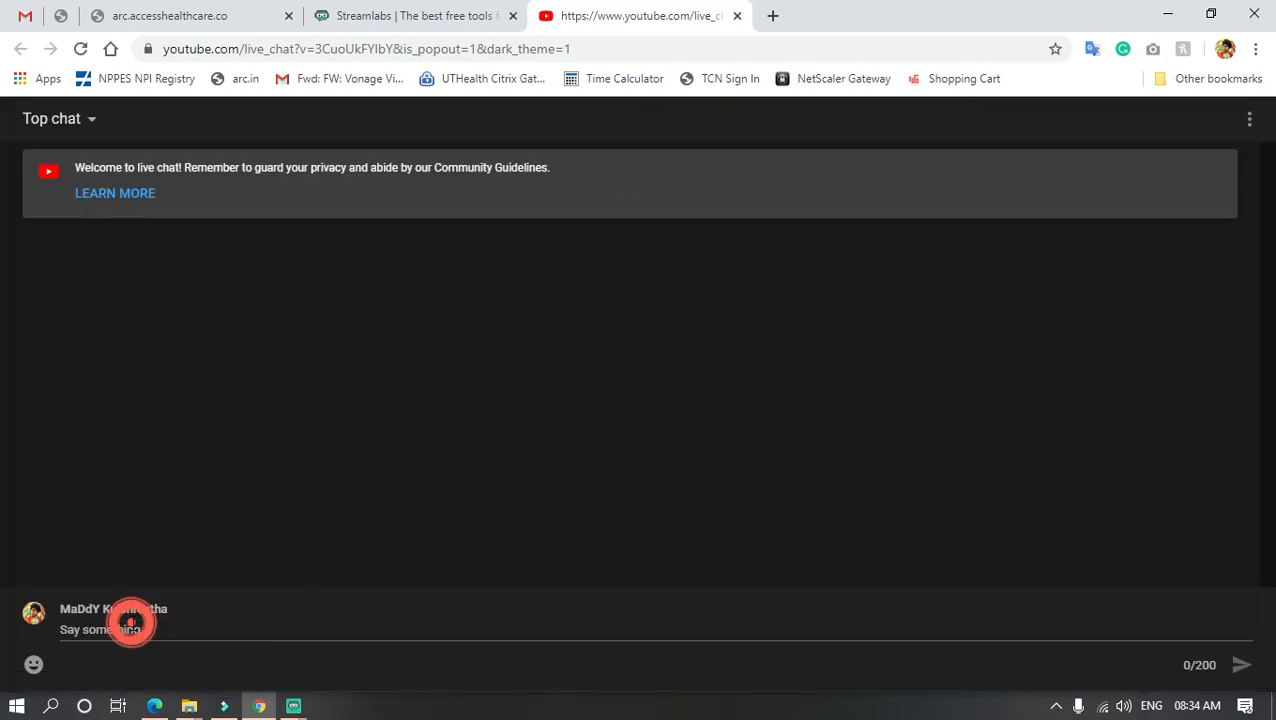
pyautogui.write('He')
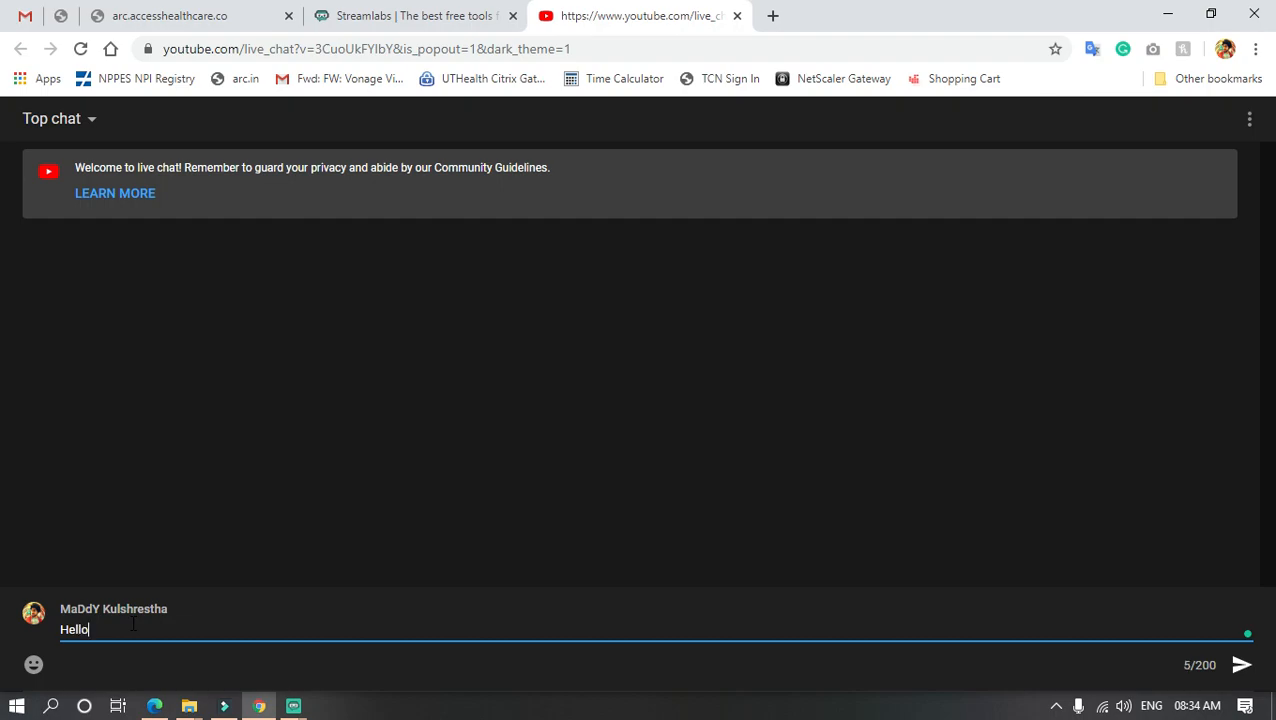
pyautogui.write('llo')
pyautogui.press('Return')
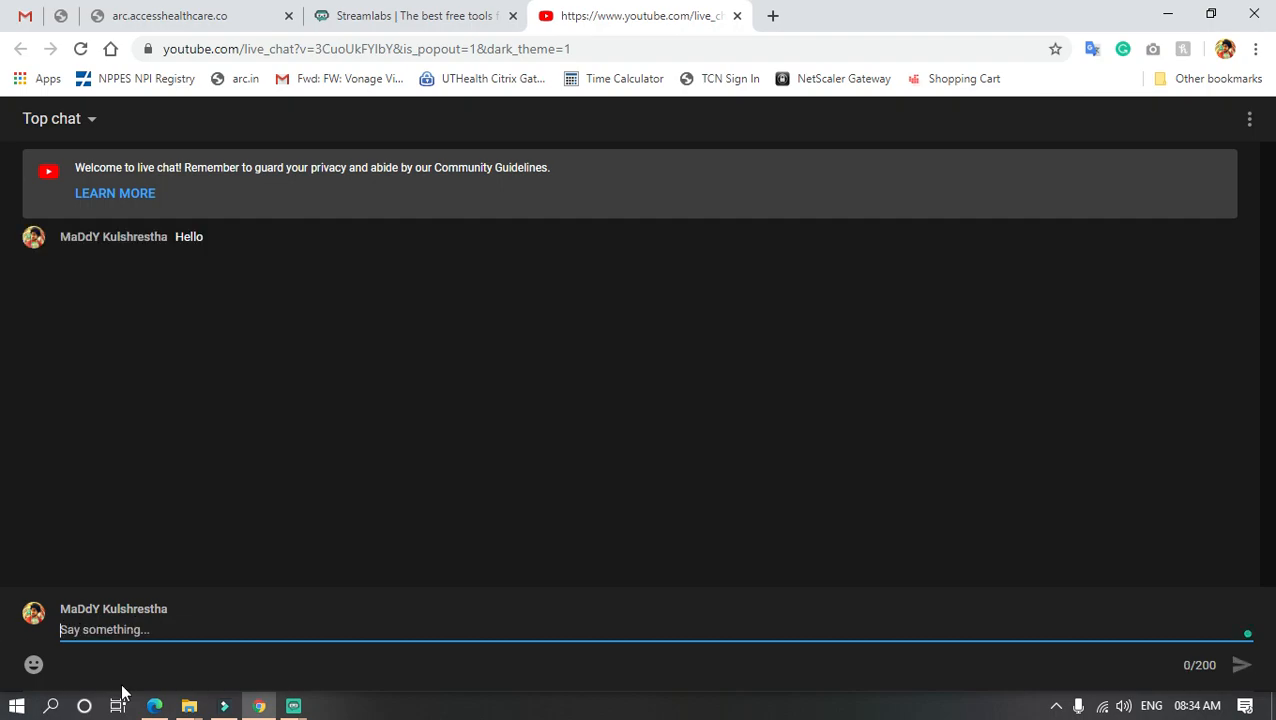
# Look at the chat's emoji list, and close the live chat and Streamlabs web pages to return to Streamlabs OBS
pyautogui.click(34, 664)
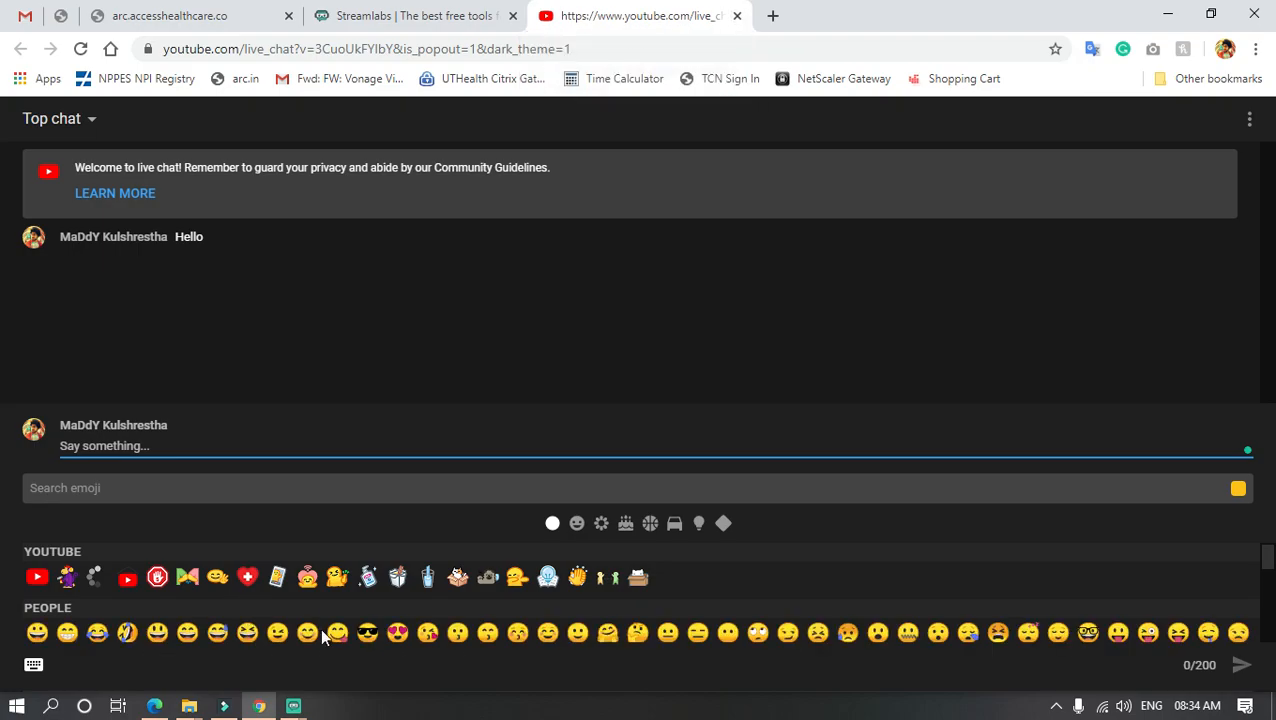
pyautogui.scroll(-1, 323, 628)
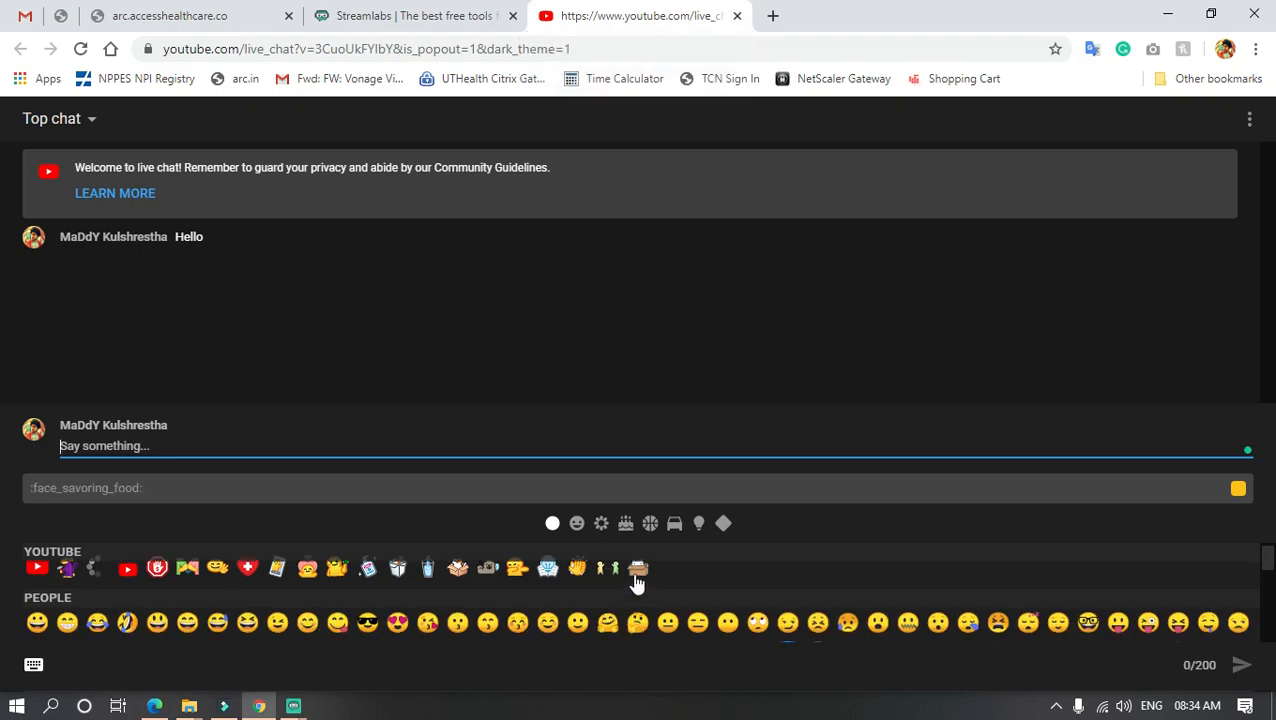
pyautogui.click(737, 16)
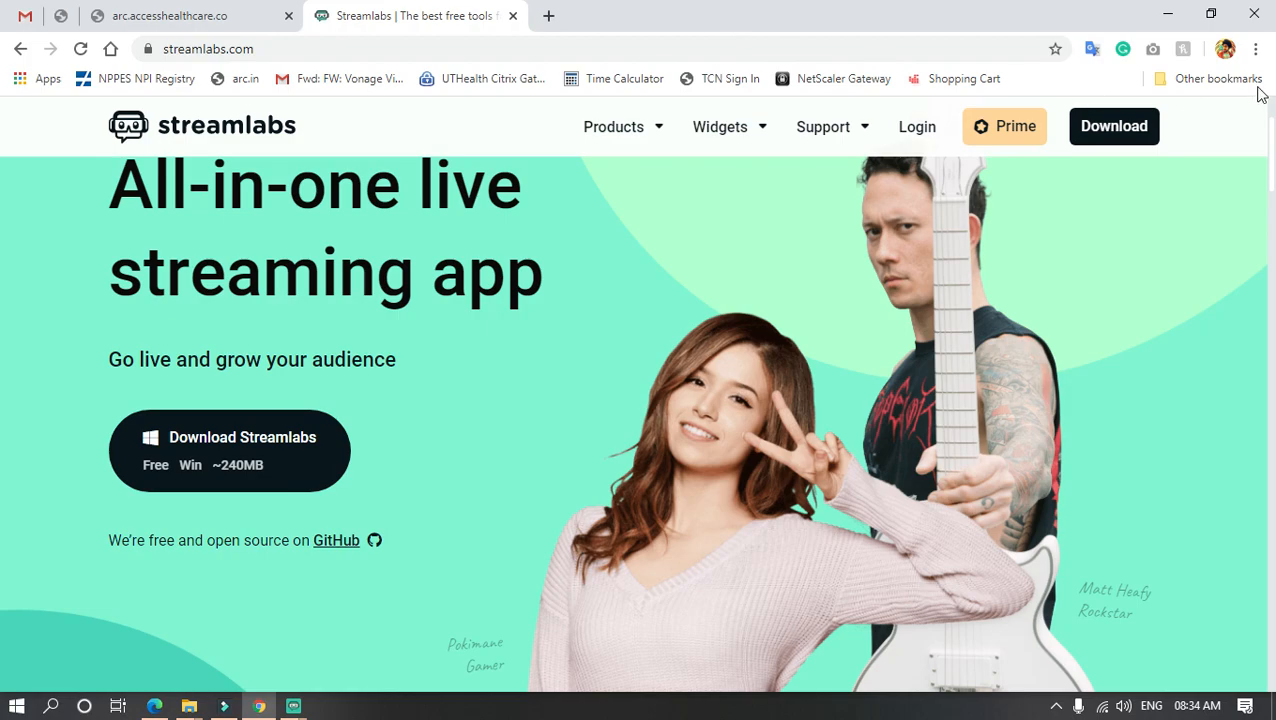
pyautogui.click(514, 16)
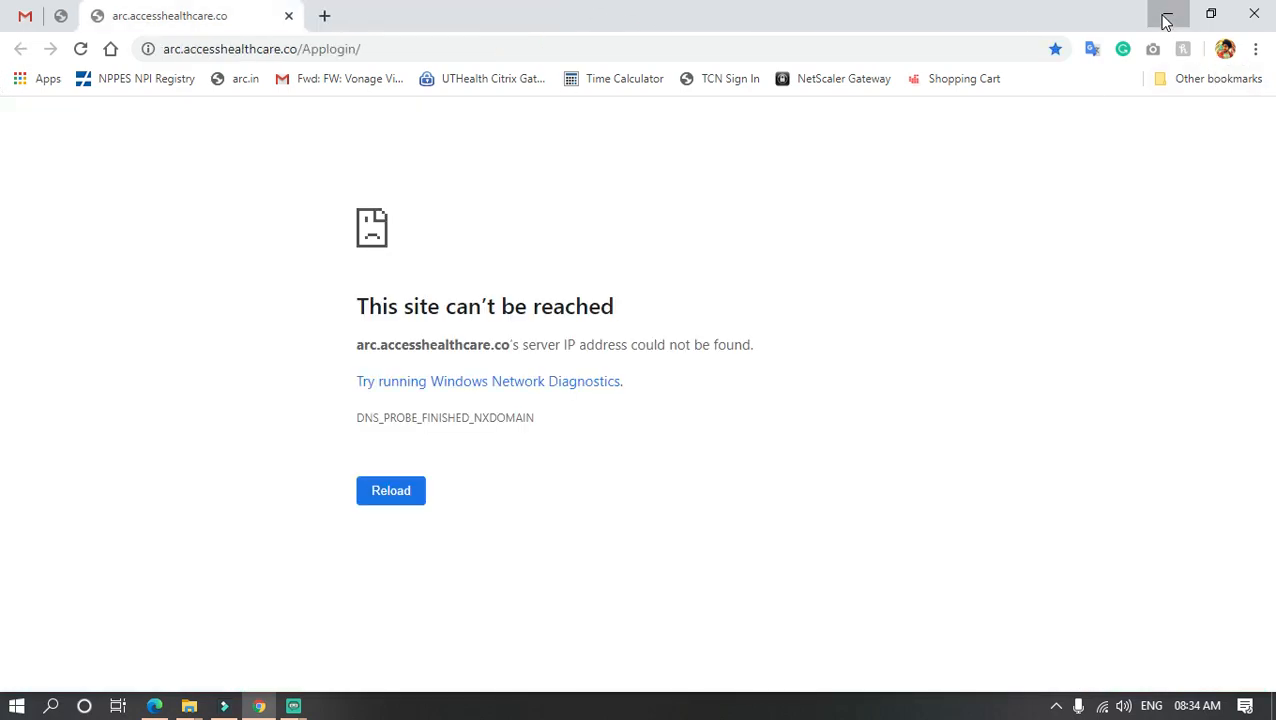
pyautogui.click(1166, 14)
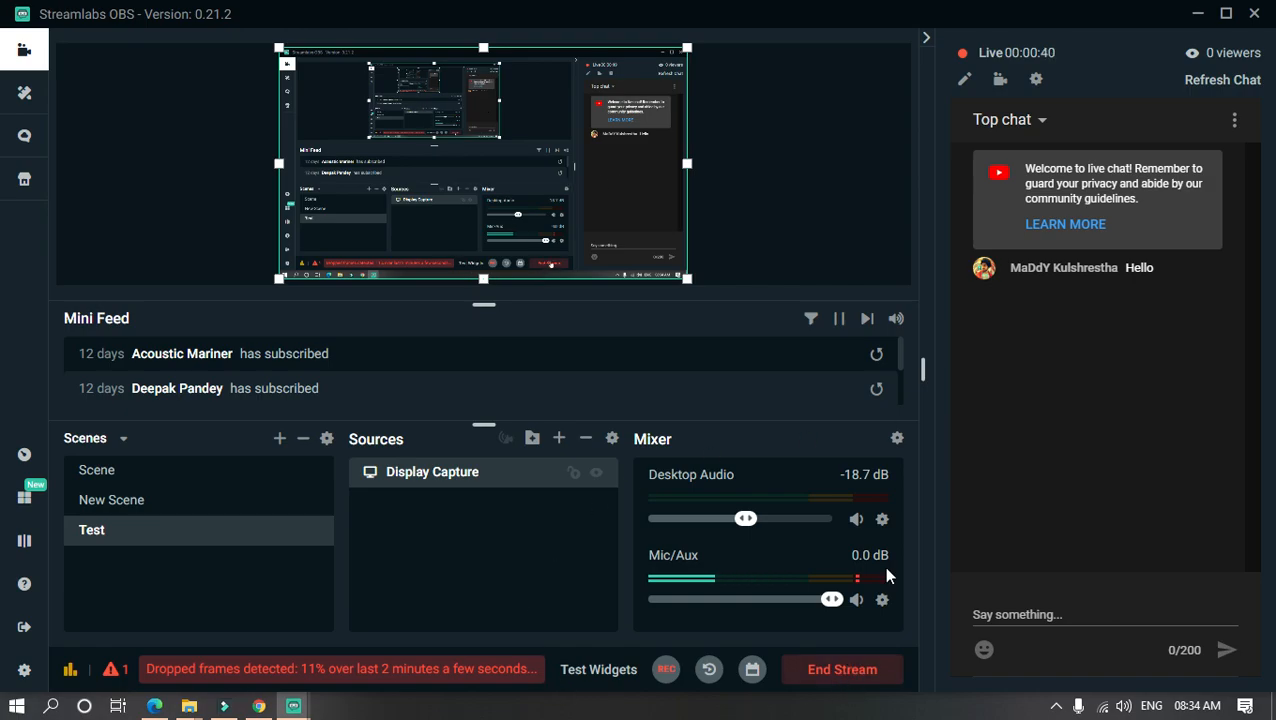
# Minimize Streamlabs OBS with the stream still live and refresh the desktop
pyautogui.click(1199, 15)
pyautogui.rightClick(355, 184)
pyautogui.click(392, 244)
pyautogui.rightClick(390, 216)
pyautogui.click(448, 270)
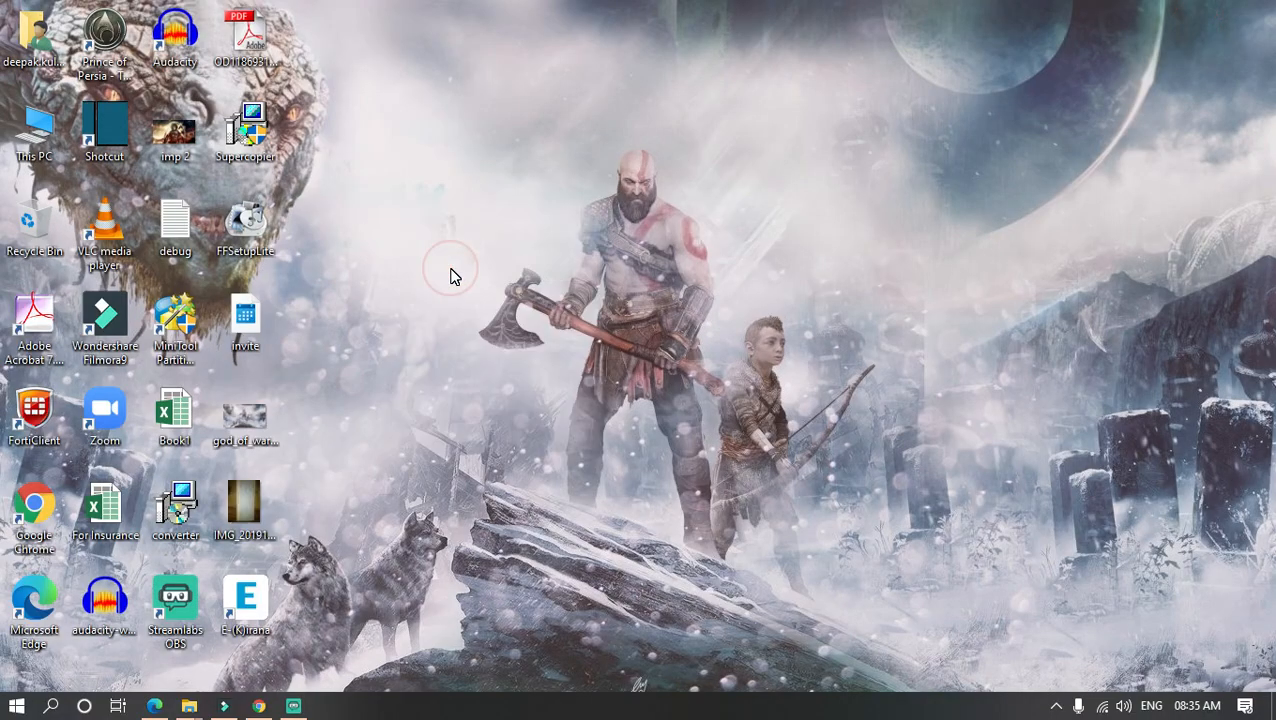
pyautogui.rightClick(450, 277)
pyautogui.click(518, 333)
pyautogui.rightClick(416, 188)
pyautogui.click(466, 243)
# Look through the list of apps installed in Windows and return to the desktop
pyautogui.click(16, 706)
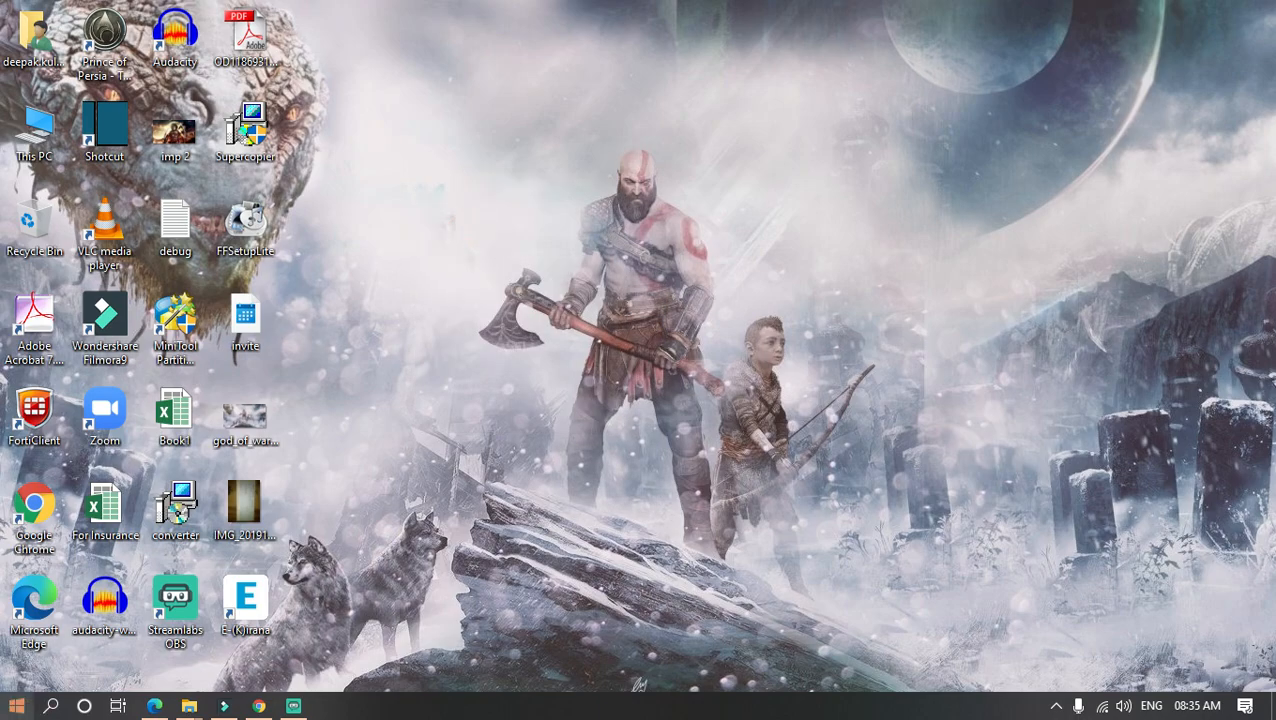
pyautogui.click(17, 705)
pyautogui.click(18, 705)
pyautogui.click(18, 705)
pyautogui.scroll(-4, 185, 462)
pyautogui.scroll(-15, 185, 454)
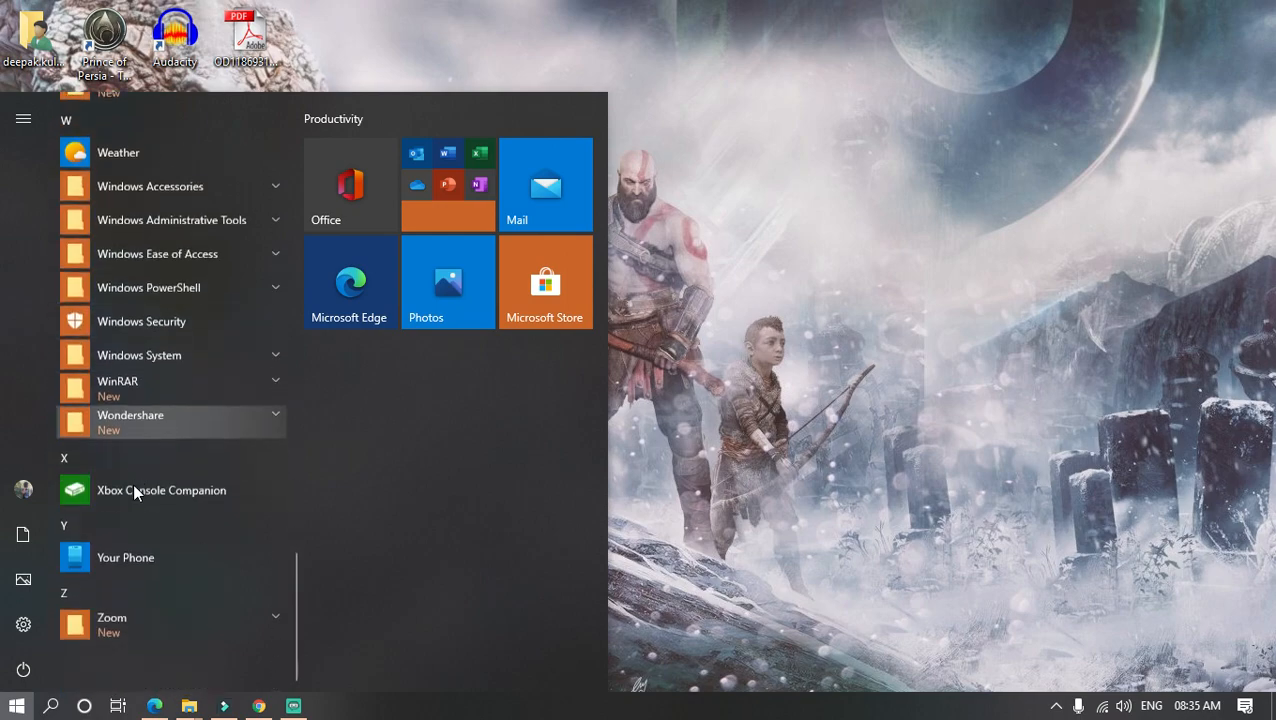
pyautogui.scroll(5, 112, 290)
pyautogui.scroll(3, 112, 290)
pyautogui.click(959, 253)
pyautogui.rightClick(513, 182)
pyautogui.click(546, 232)
pyautogui.rightClick(393, 197)
pyautogui.click(423, 252)
pyautogui.rightClick(403, 240)
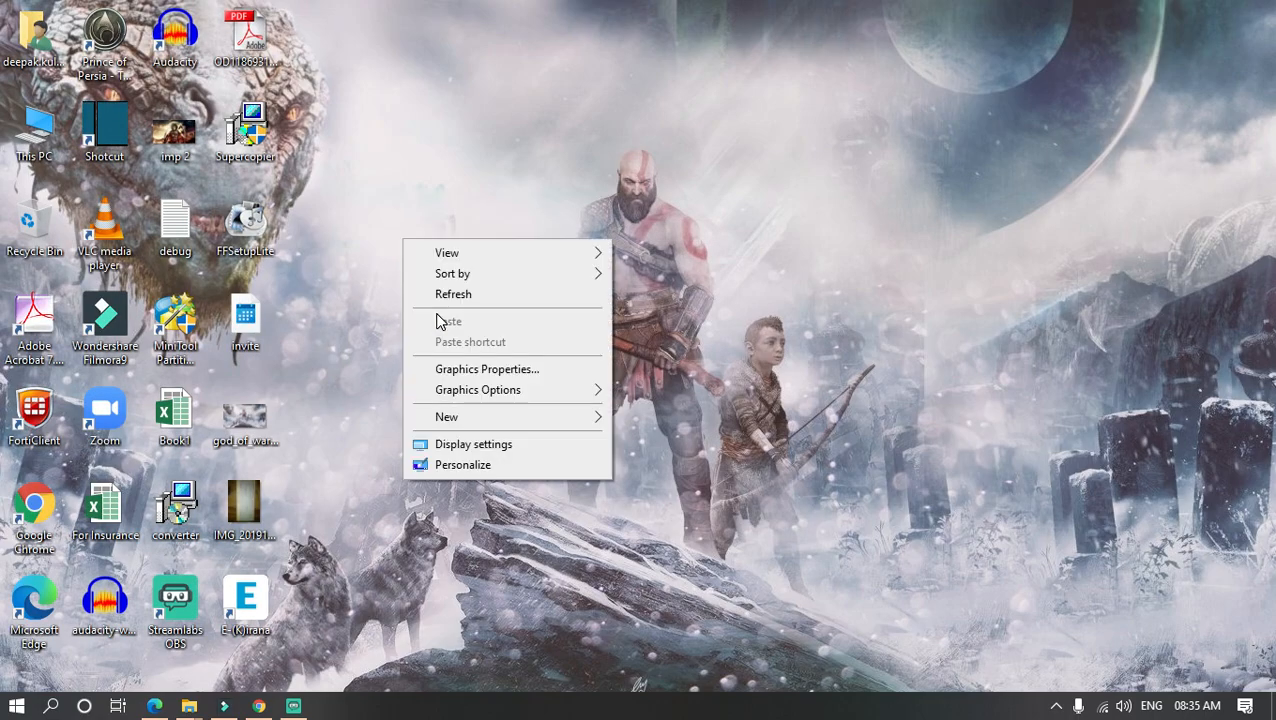
pyautogui.click(440, 295)
pyautogui.rightClick(361, 226)
pyautogui.click(399, 279)
pyautogui.rightClick(356, 216)
pyautogui.click(408, 273)
pyautogui.rightClick(370, 250)
pyautogui.click(424, 307)
pyautogui.rightClick(389, 254)
pyautogui.click(440, 308)
# Switch back to Streamlabs OBS, end the live stream and close the program
pyautogui.click(293, 706)
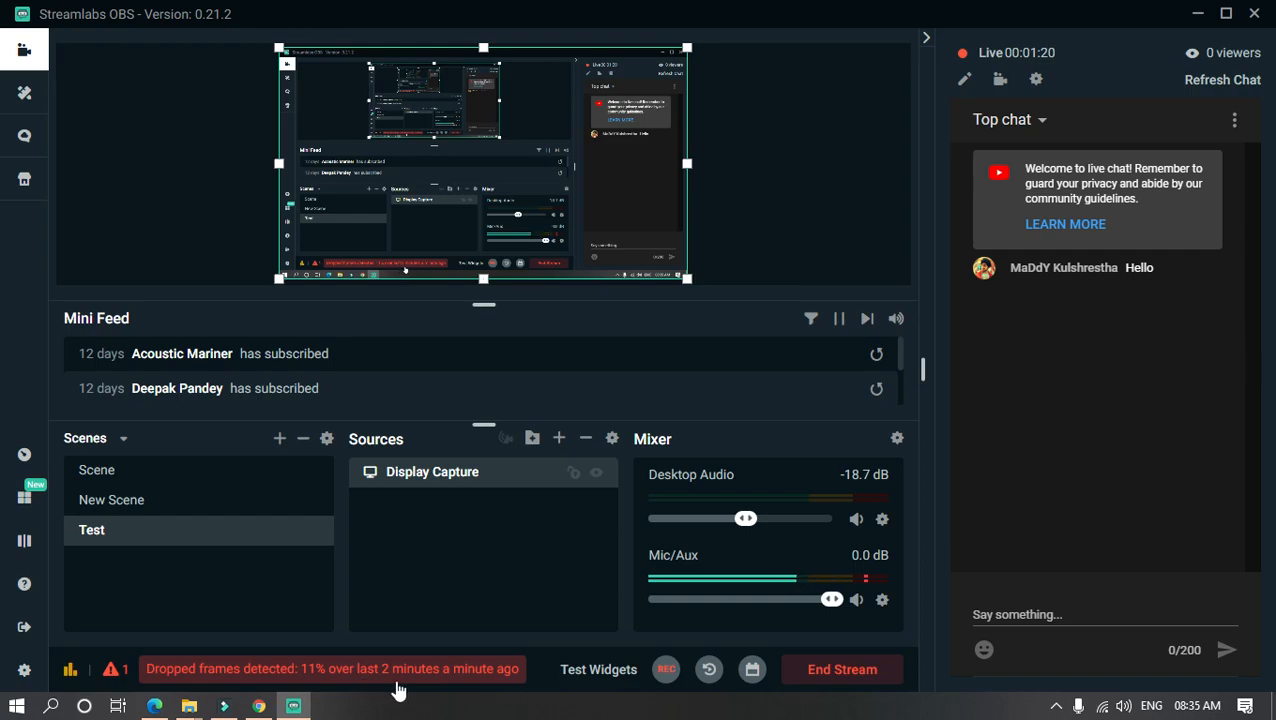
pyautogui.click(860, 675)
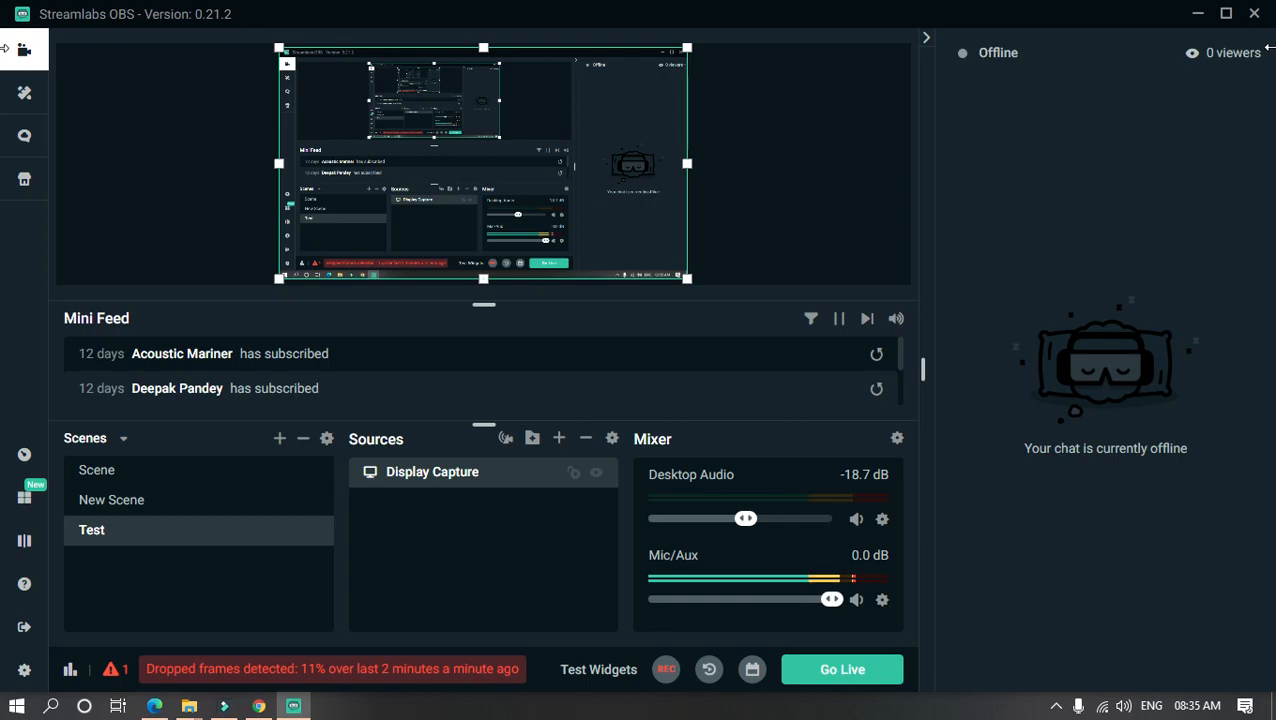
pyautogui.click(1255, 13)
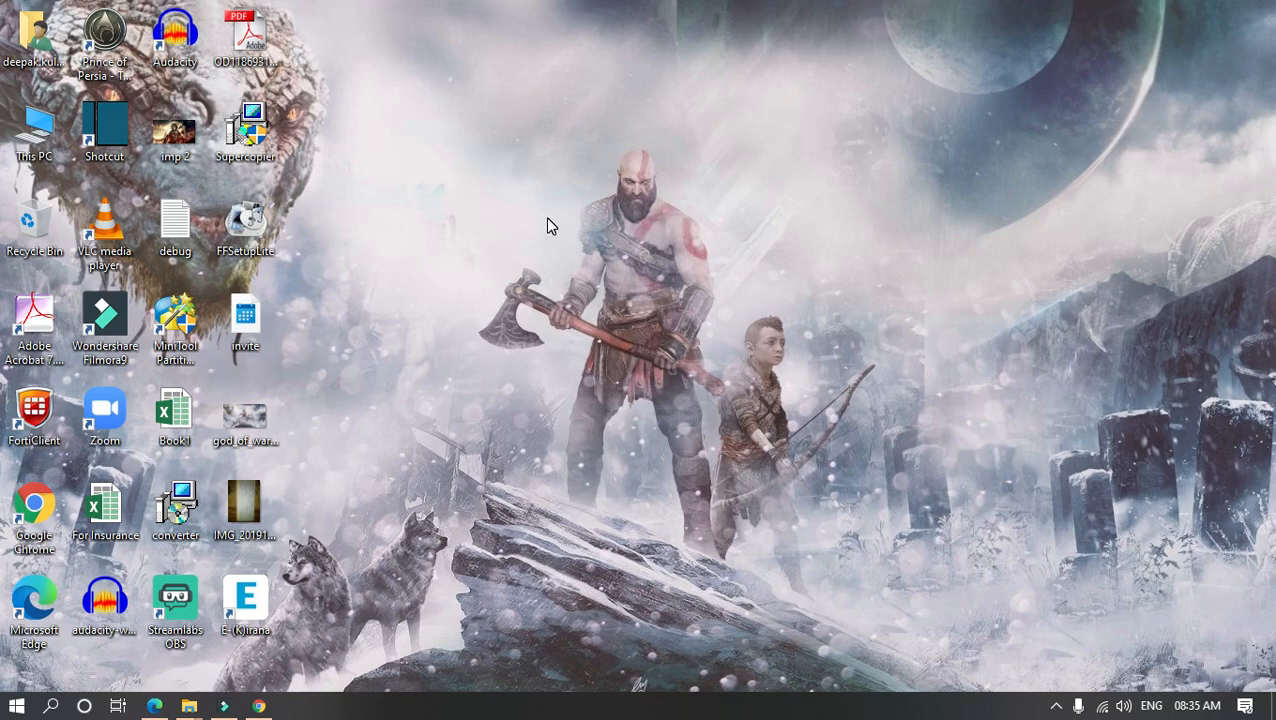
pyautogui.rightClick(547, 218)
pyautogui.click(560, 270)
pyautogui.rightClick(489, 247)
pyautogui.click(552, 305)
pyautogui.rightClick(470, 258)
pyautogui.click(515, 322)
pyautogui.rightClick(364, 267)
pyautogui.click(417, 324)
pyautogui.rightClick(386, 287)
pyautogui.click(432, 343)
pyautogui.click(1056, 705)
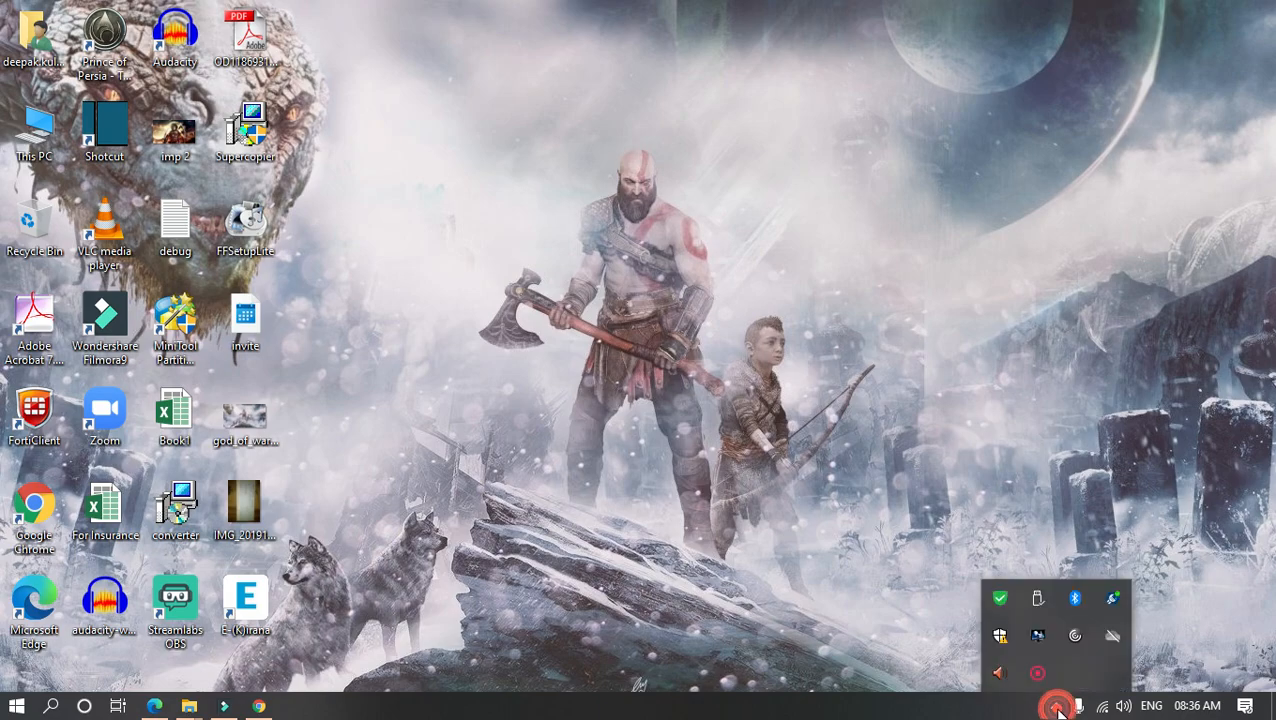